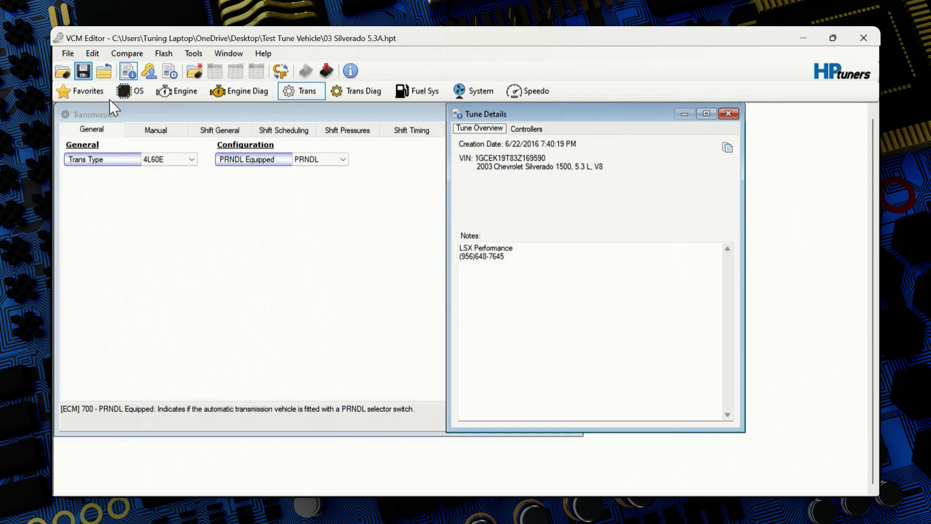
# Save an untouched copy of the tune as 'Stock'
pyautogui.click(68, 54)
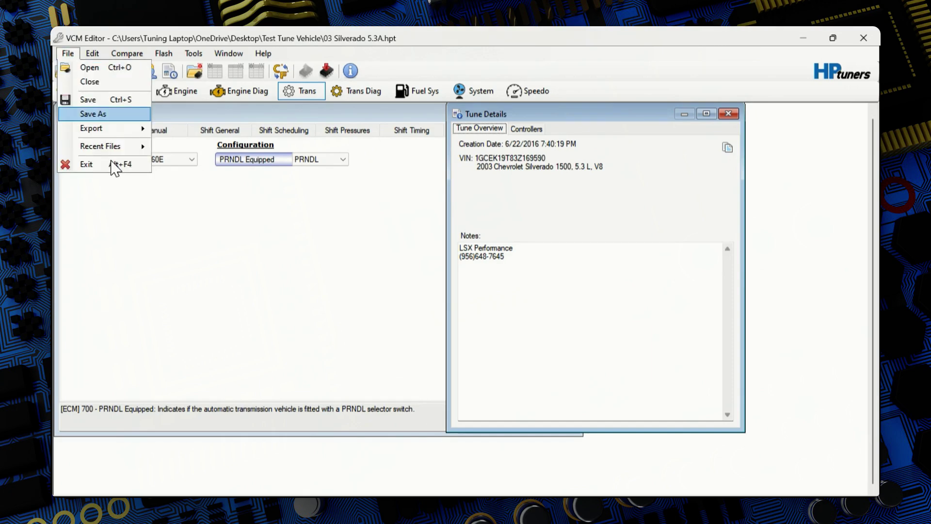
pyautogui.click(92, 113)
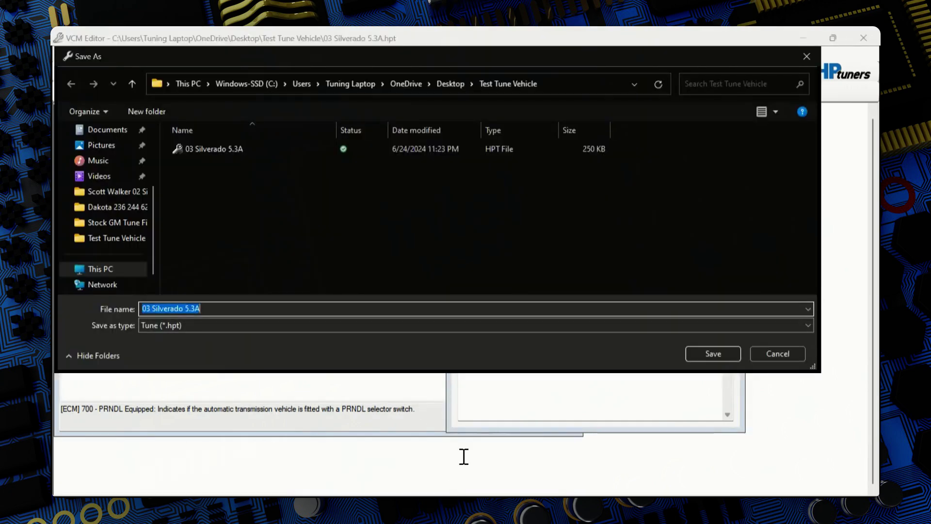
pyautogui.write('Stock')
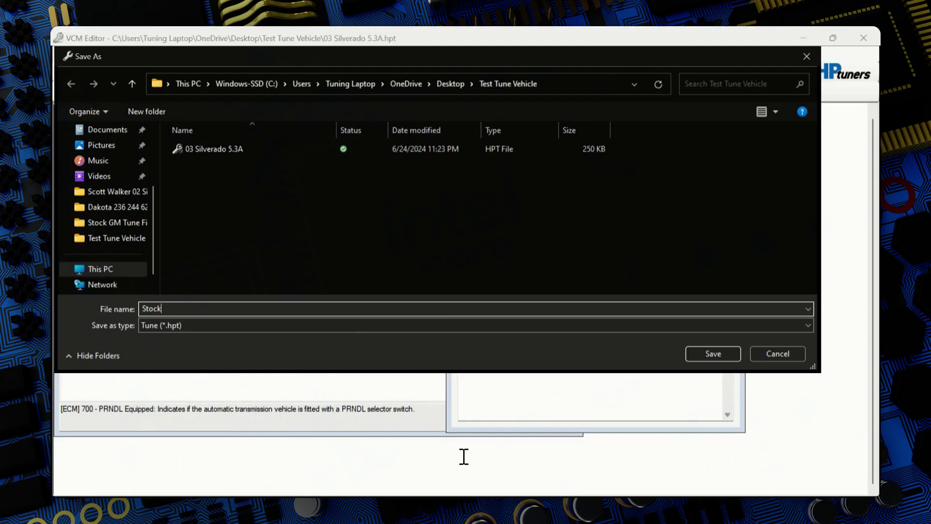
pyautogui.press('Return')
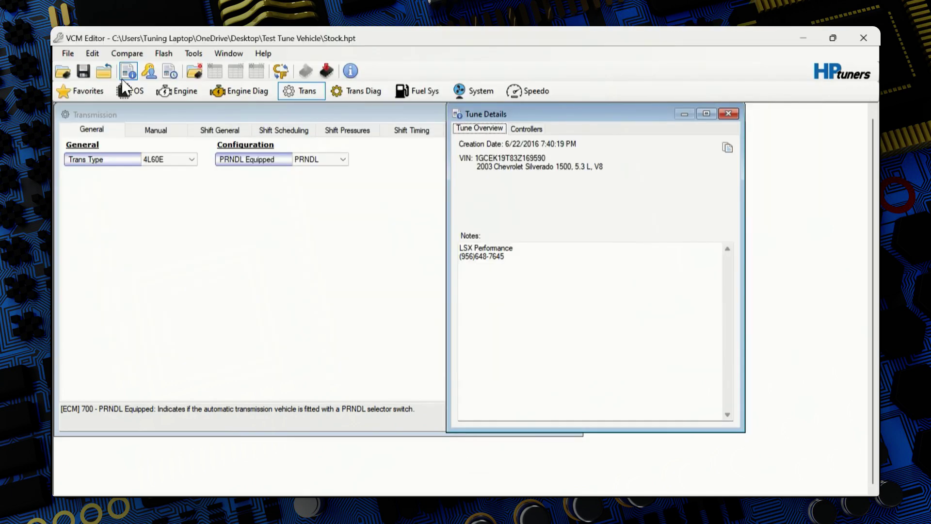
# Save another copy of the tune as 'LSX' to work on
pyautogui.press('alt')
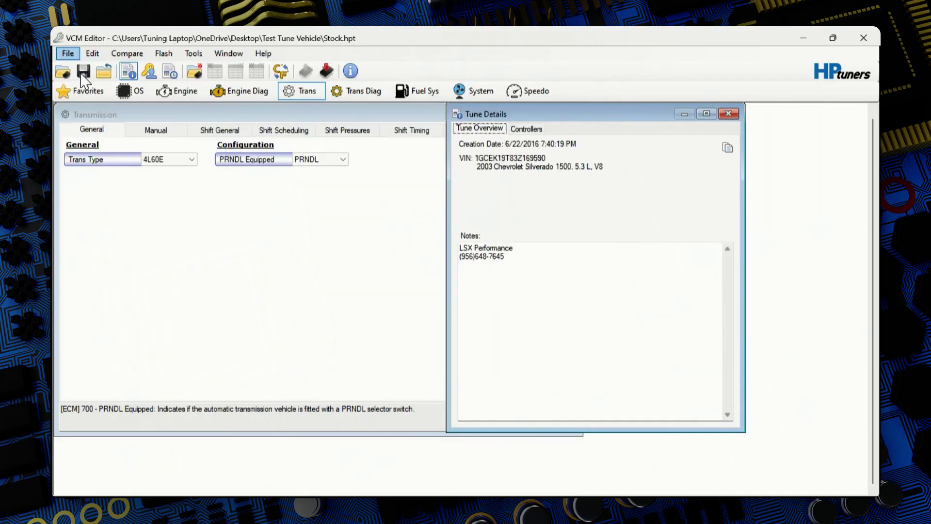
pyautogui.click(67, 53)
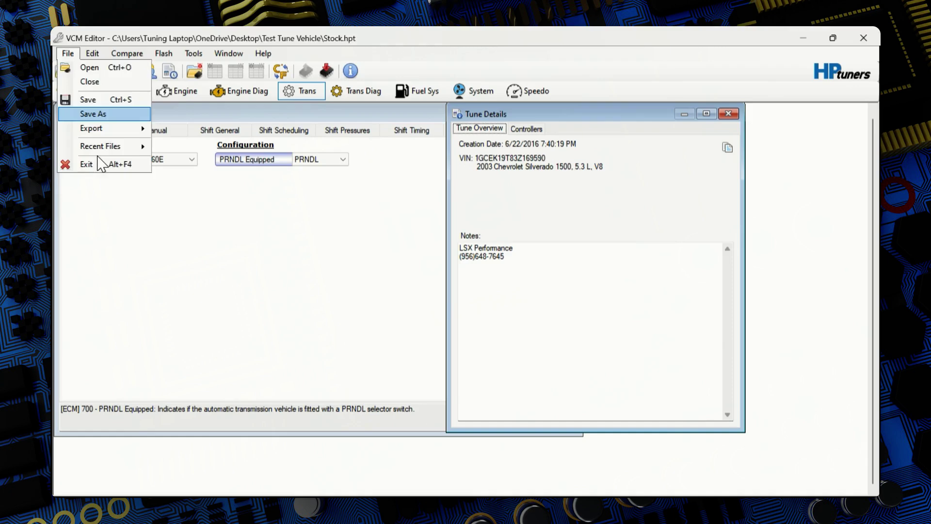
pyautogui.click(94, 114)
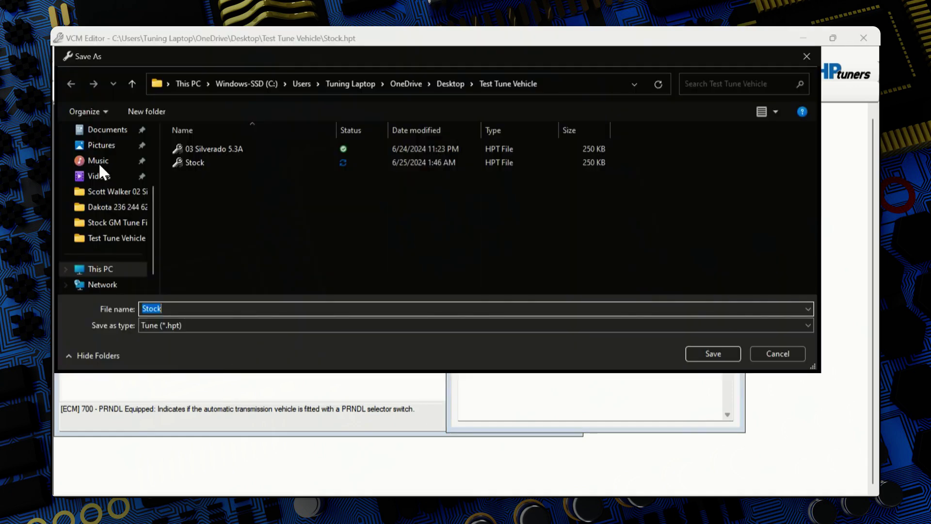
pyautogui.write('LSX')
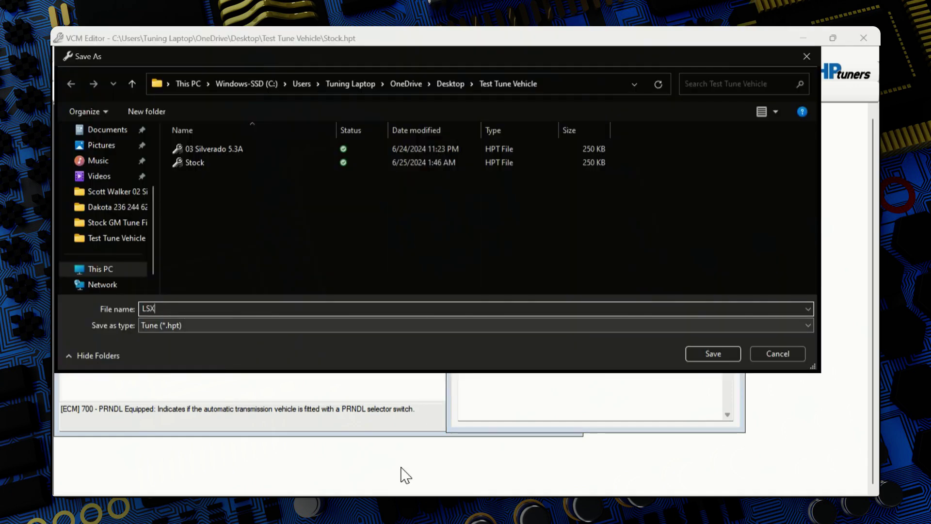
pyautogui.press('Return')
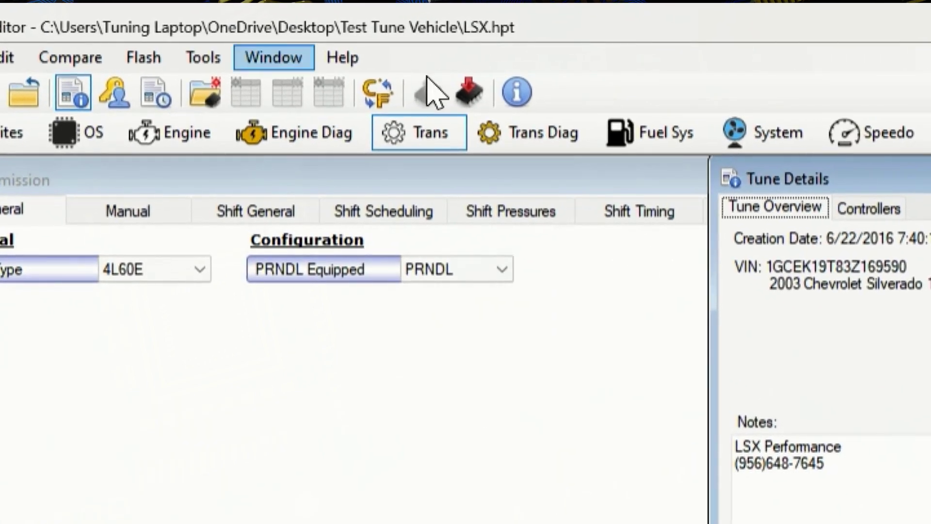
# Open and close the Unit Conversion calculator from Tools, then close the Transmission window
pyautogui.click(273, 57)
pyautogui.moveTo(203, 57)
pyautogui.press('Down')
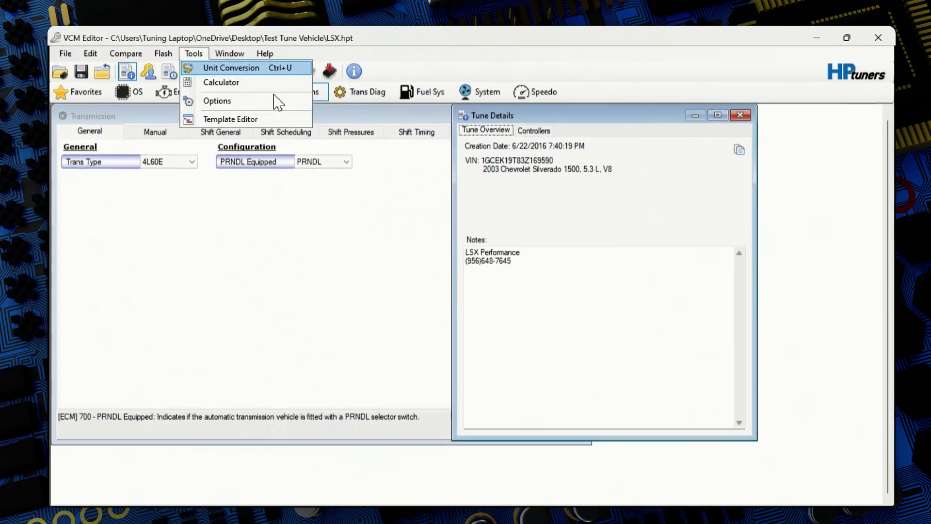
pyautogui.press('Return')
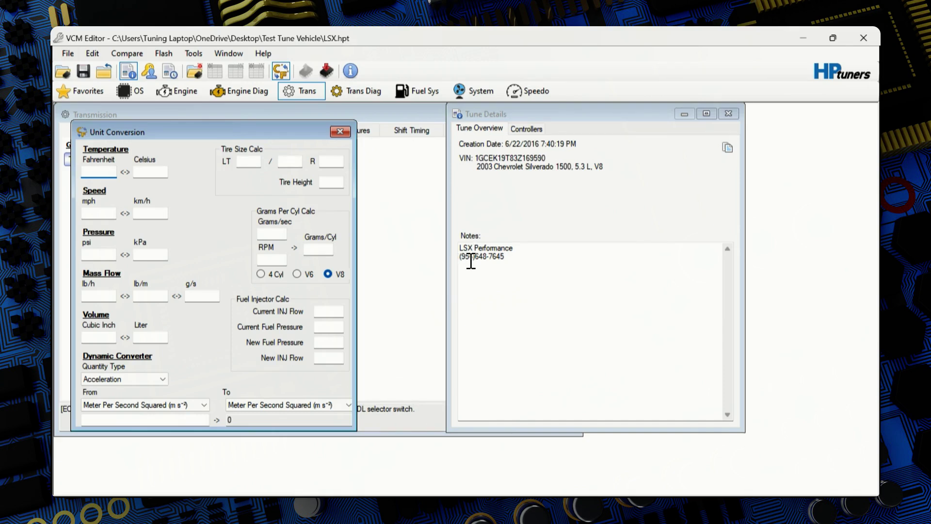
pyautogui.click(340, 131)
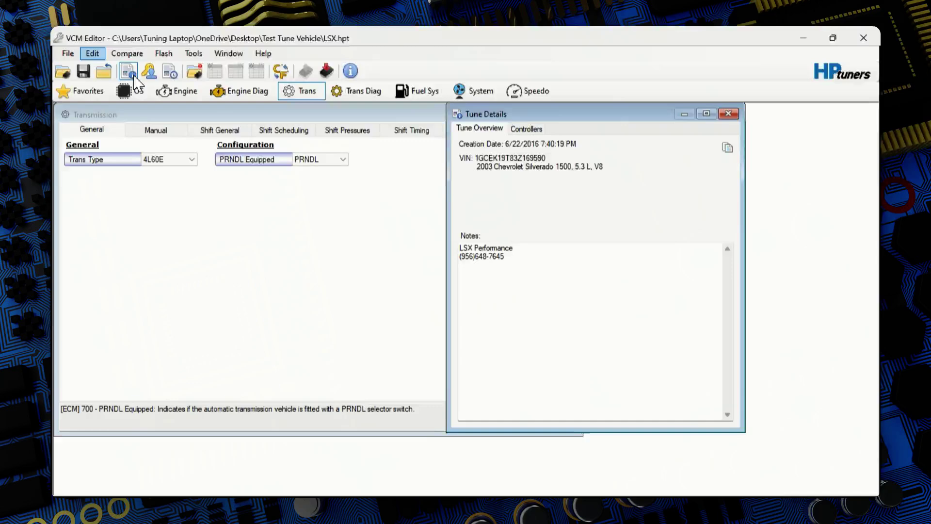
pyautogui.click(92, 53)
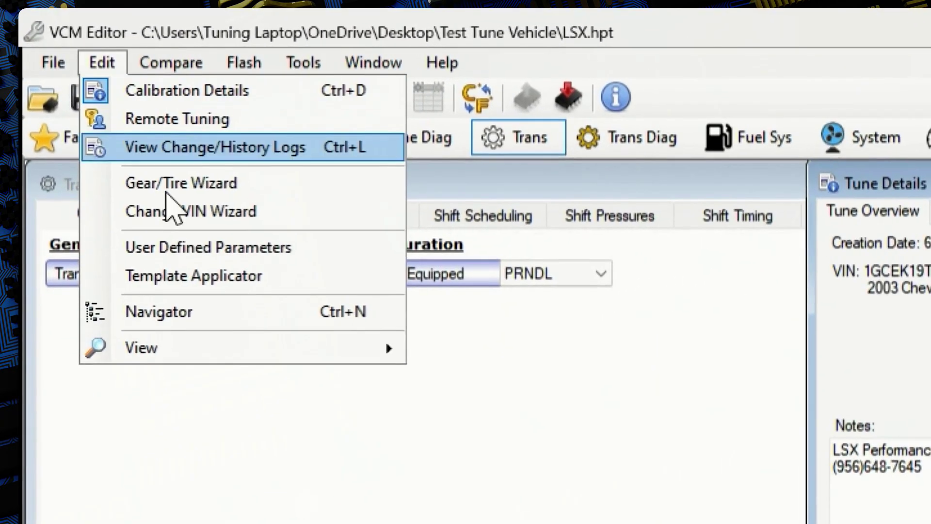
pyautogui.click(192, 268)
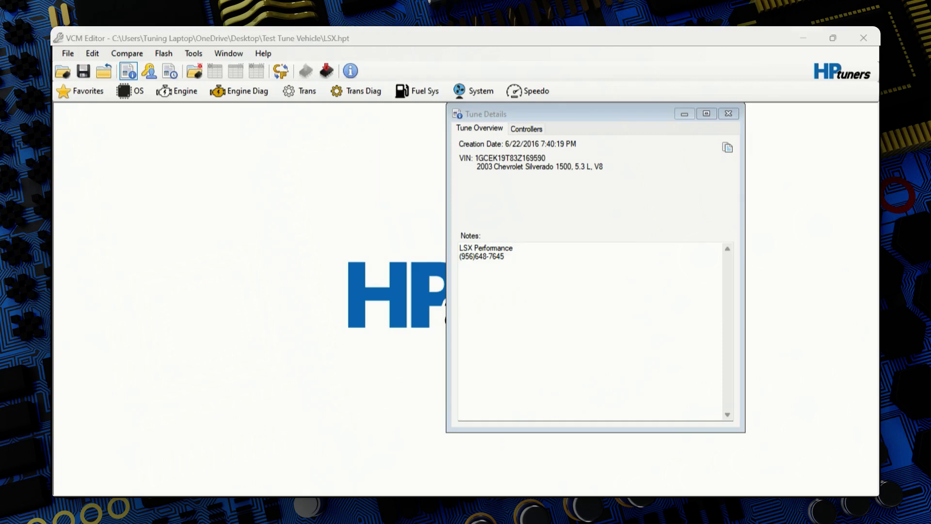
# Close the Tune Details window and bring up the transmission's Torque Management page
pyautogui.click(760, 214)
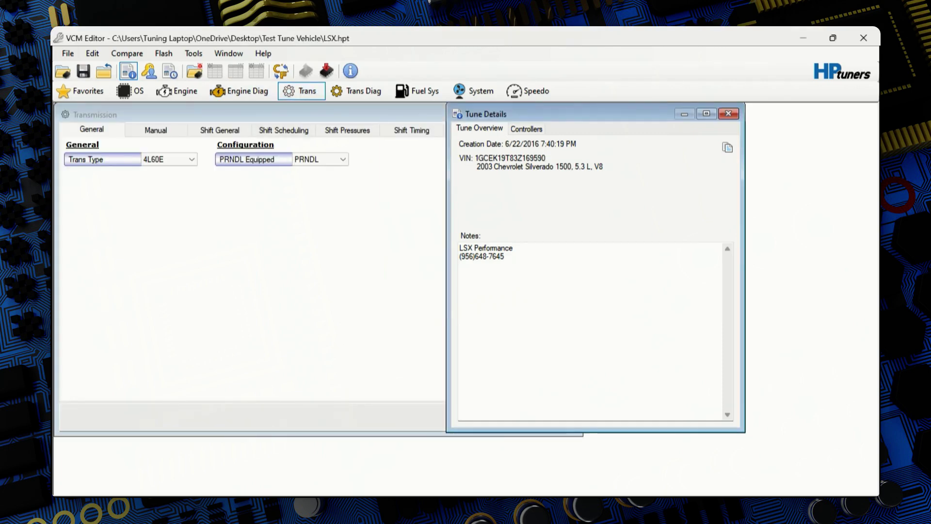
pyautogui.click(729, 114)
pyautogui.click(284, 130)
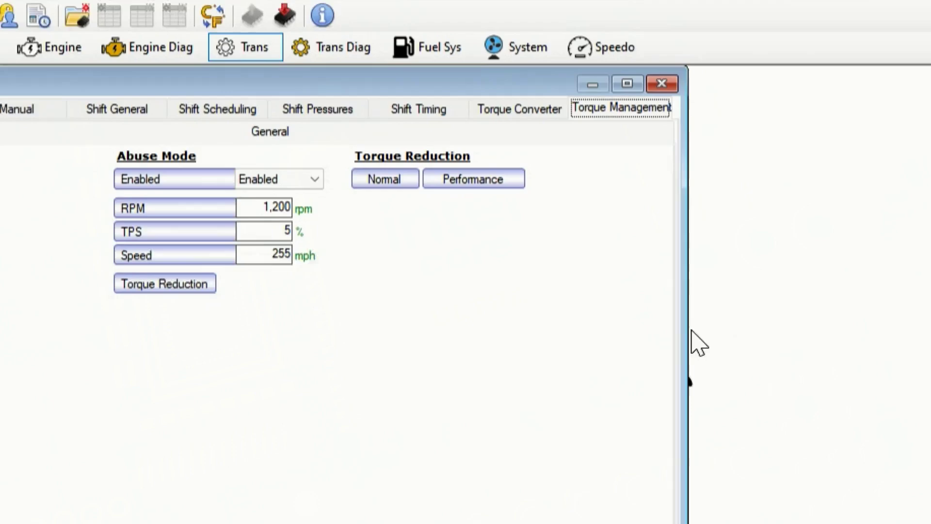
# Multiply every cell of the Normal torque reduction table by 0.5
pyautogui.click(711, 326)
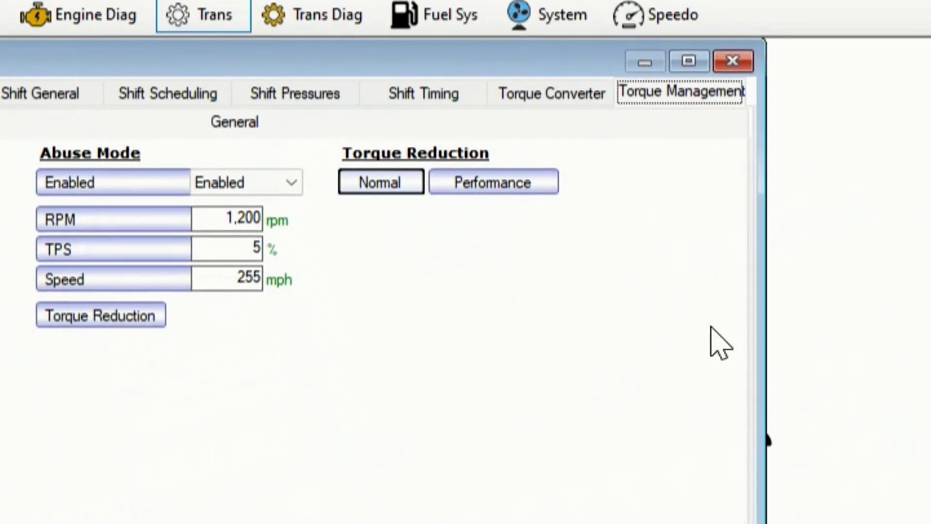
pyautogui.press('Return')
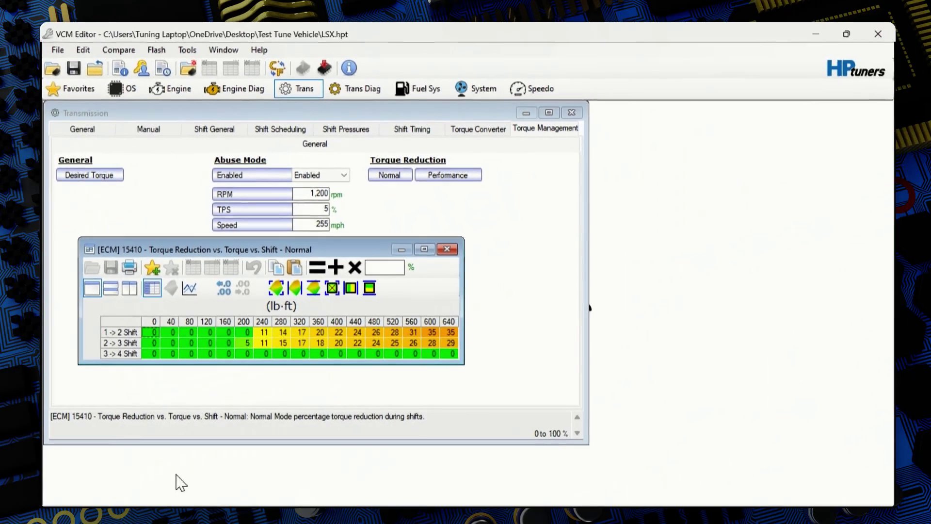
pyautogui.hotkey('ctrl', 'a')
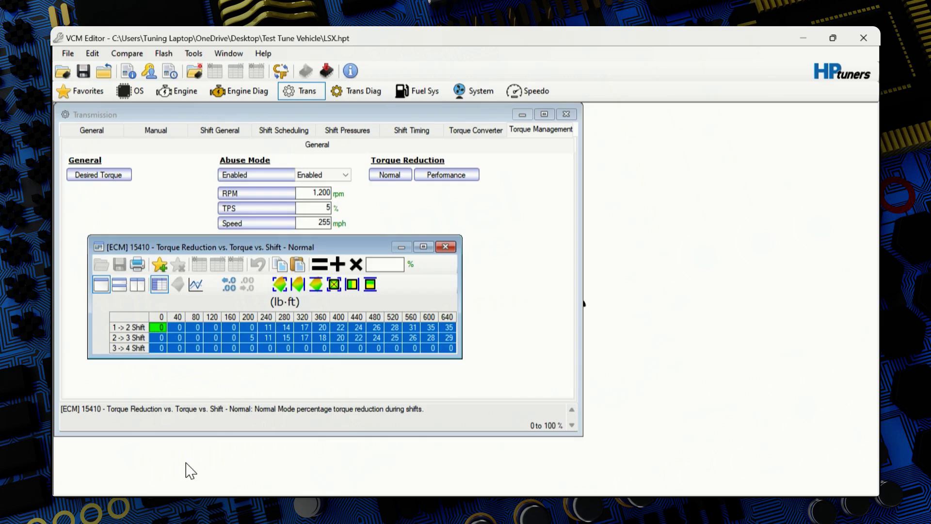
pyautogui.click(384, 265)
pyautogui.write('.5')
pyautogui.press('*')
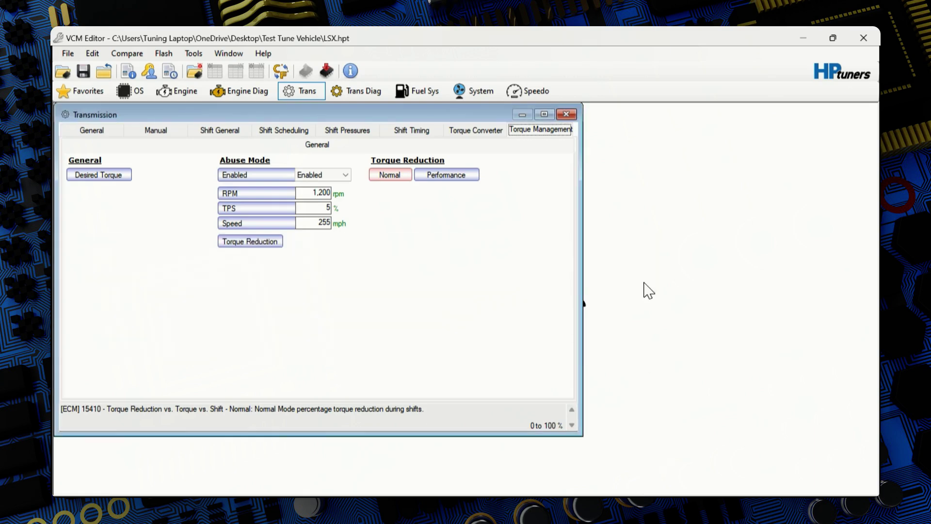
# Multiply every cell of the Performance torque reduction table by 0.5, then close it
pyautogui.click(446, 175)
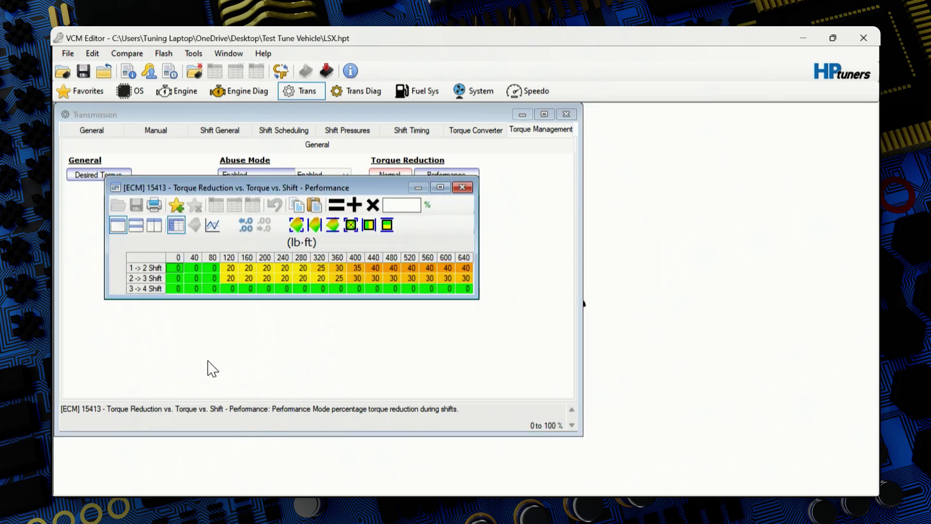
pyautogui.hotkey('ctrl', 'a')
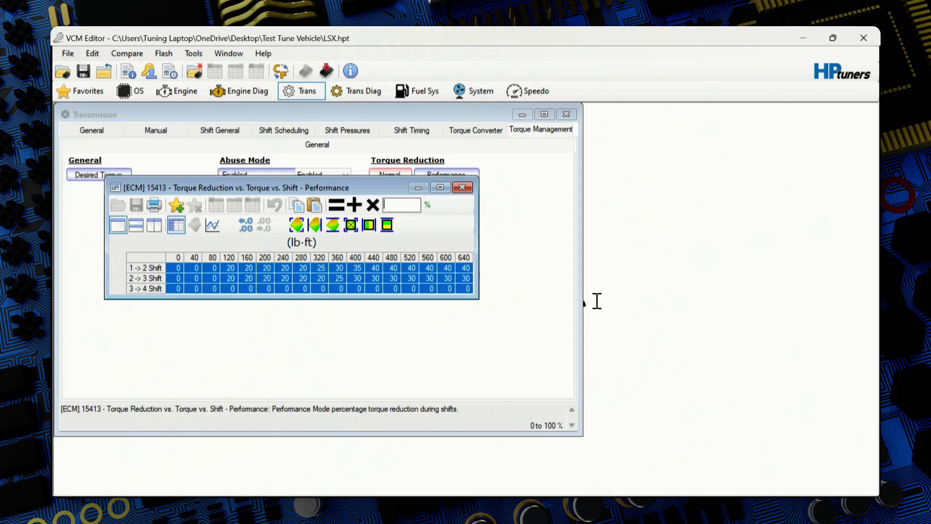
pyautogui.write('.5')
pyautogui.click(373, 204)
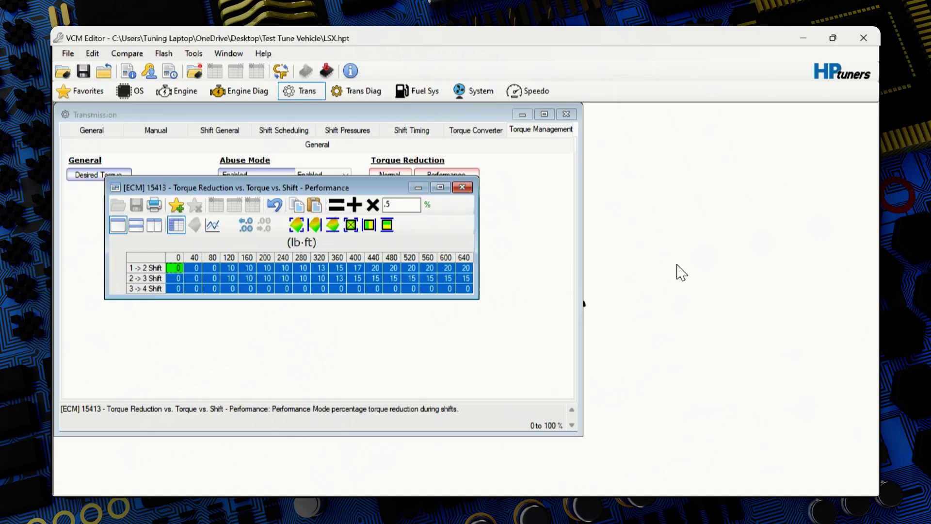
pyautogui.press('Escape')
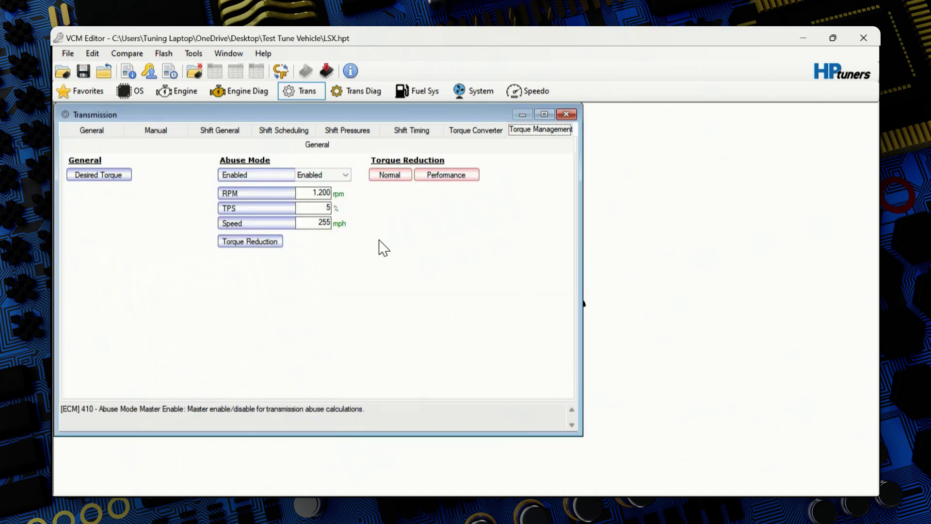
pyautogui.press('Tab')
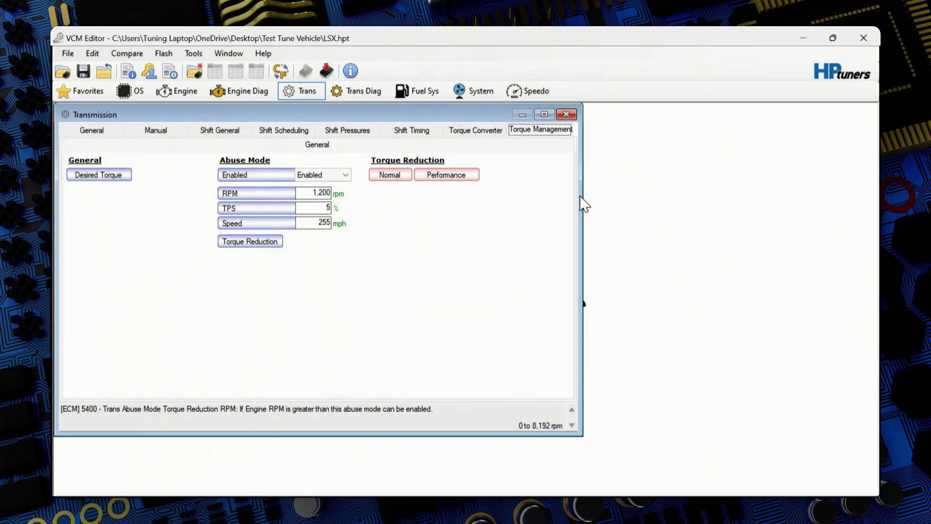
# On the shift pressure settings, enter 6 in the maximum line pressure field
pyautogui.click(347, 130)
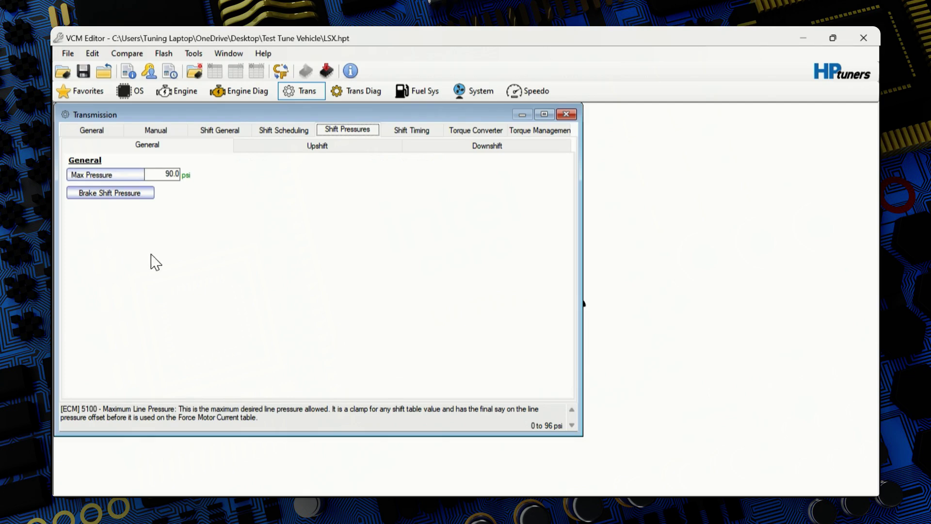
pyautogui.press('Tab')
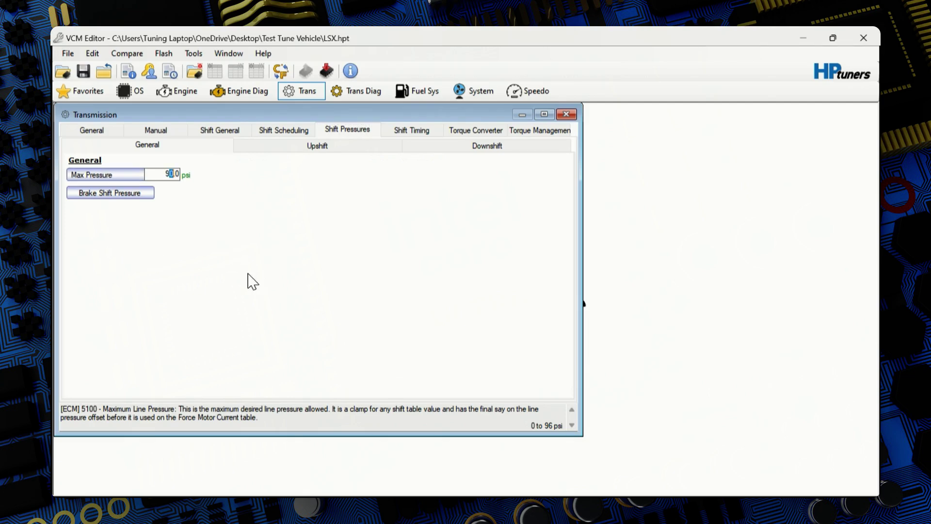
pyautogui.write('6')
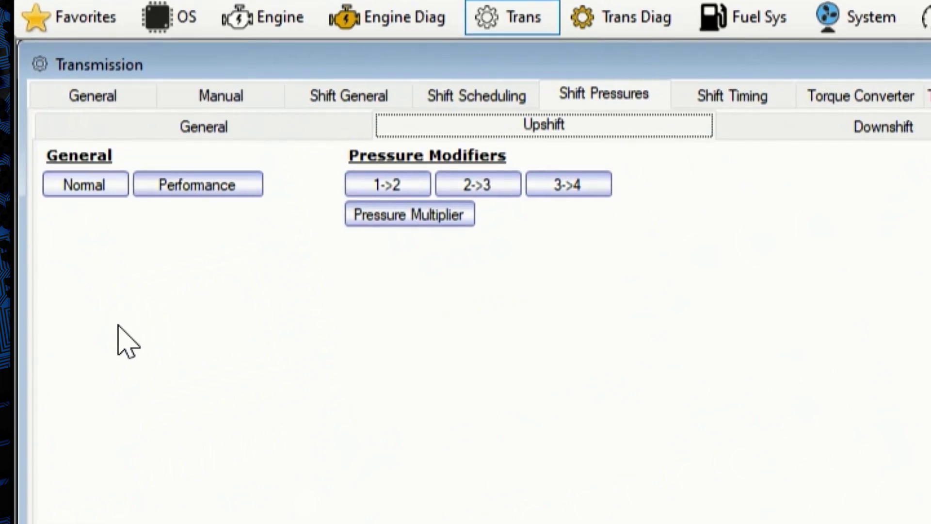
# Add 12 psi to every cell of the Normal base shift pressure table
pyautogui.press('Tab')
pyautogui.press('Return')
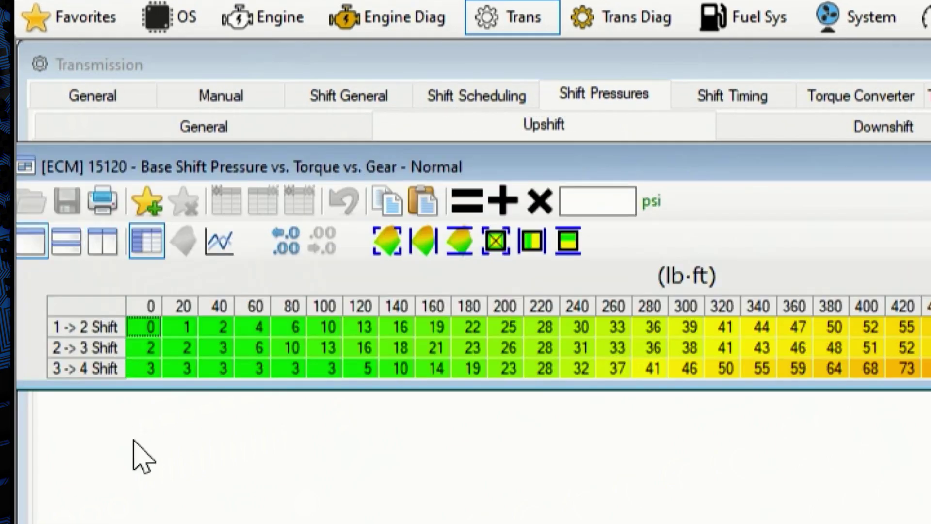
pyautogui.hotkey('ctrl', 'a')
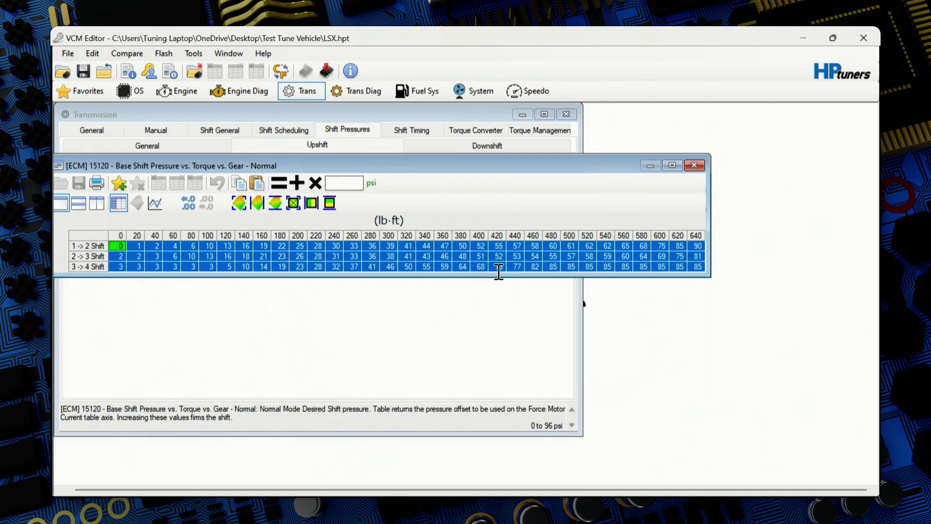
pyautogui.click(344, 182)
pyautogui.write('12')
pyautogui.press('+')
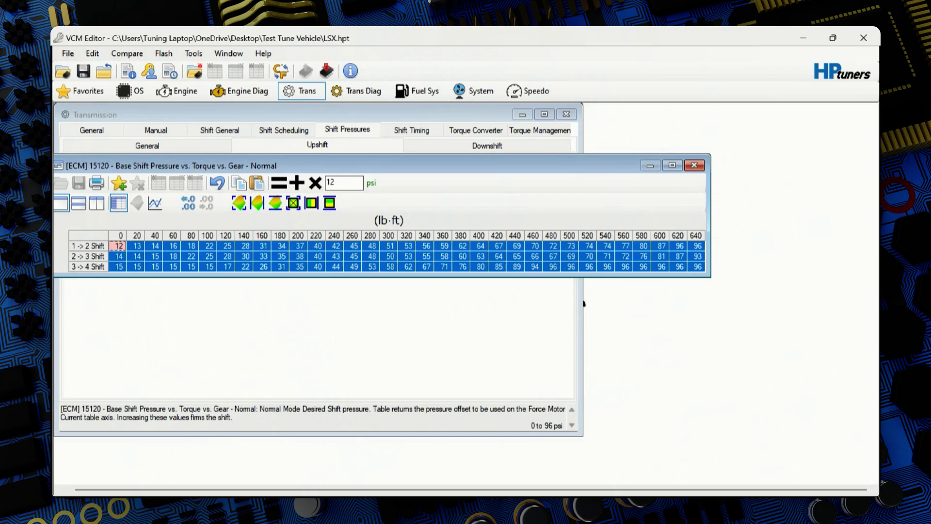
# Add 12 psi to every cell of the Performance base shift pressure table
pyautogui.click(694, 166)
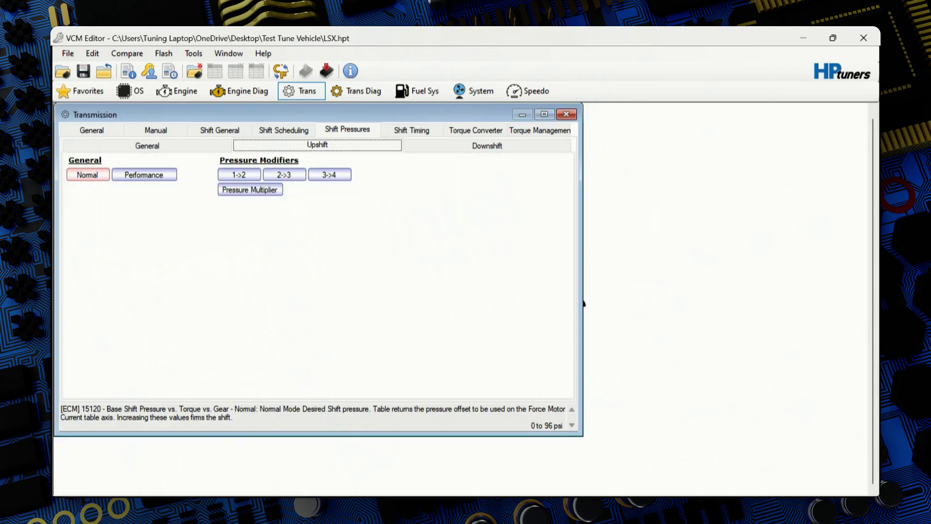
pyautogui.click(144, 174)
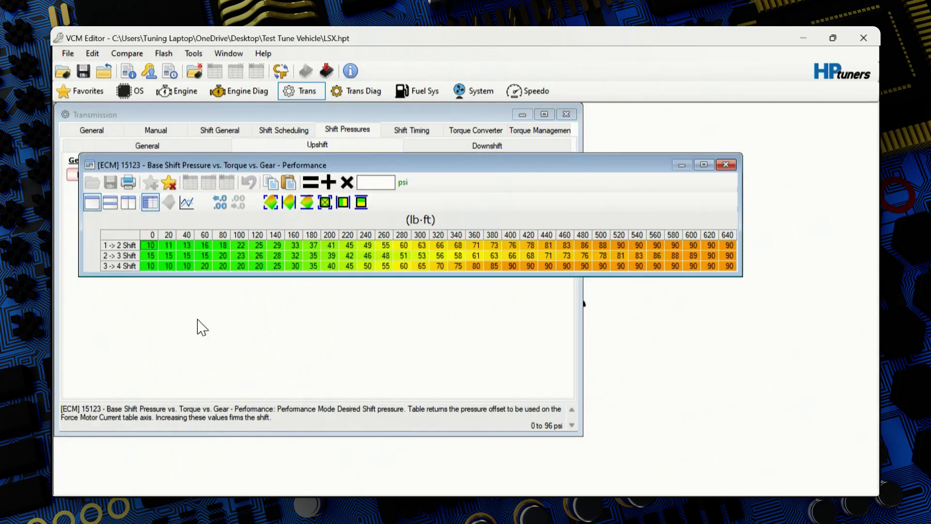
pyautogui.hotkey('ctrl', 'a')
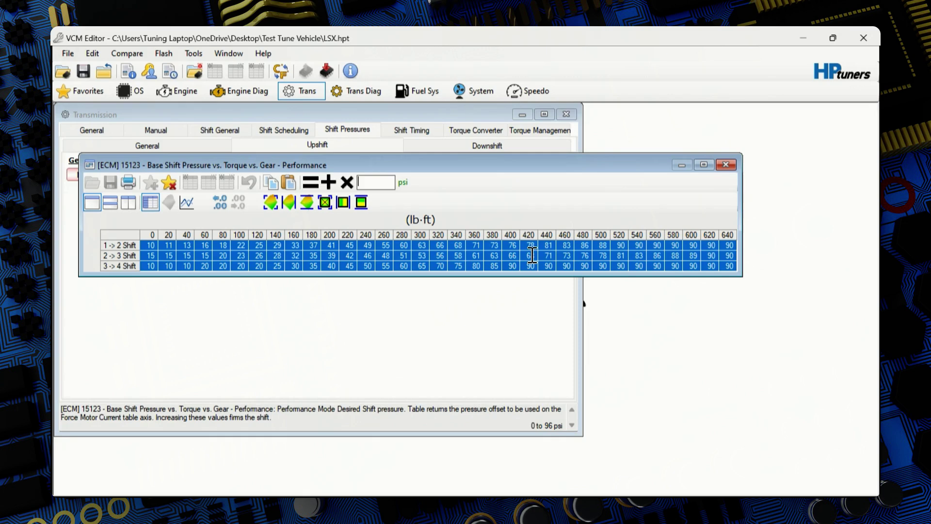
pyautogui.write('12')
pyautogui.press('+')
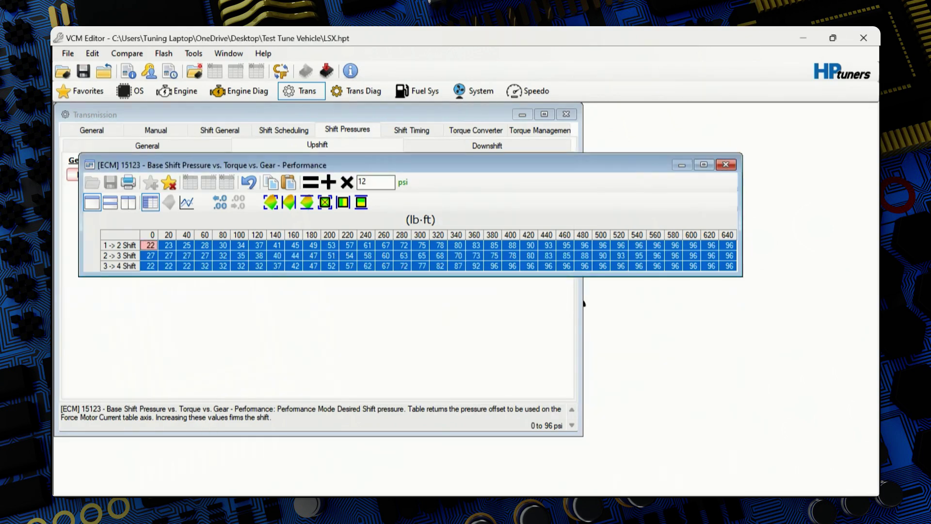
# Close the pressure table and move to the downshift modifiers and Shift Timing settings
pyautogui.click(726, 165)
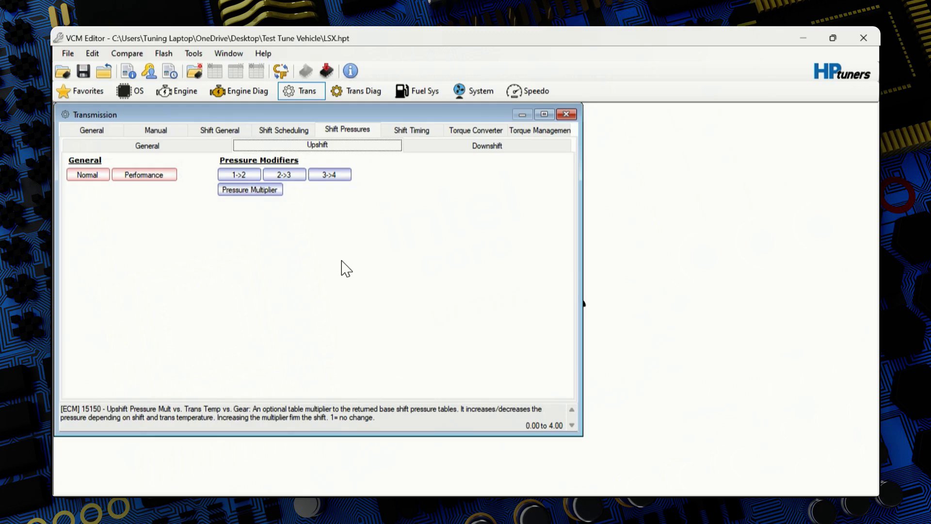
pyautogui.press('Right')
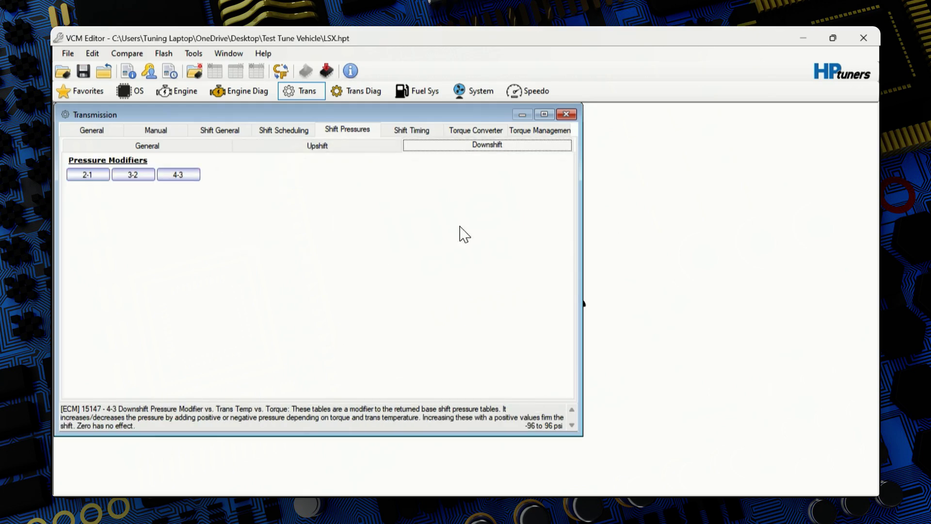
pyautogui.hotkey('ctrl', 'Tab')
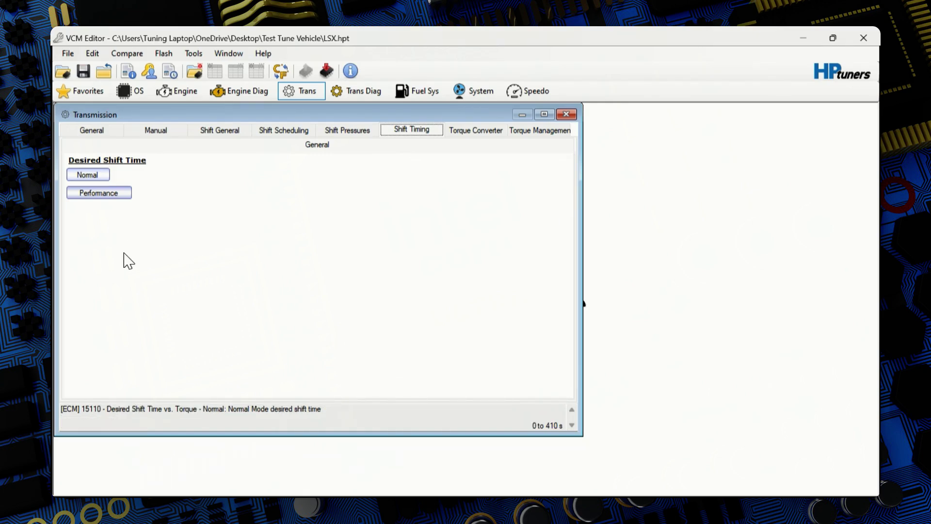
# Set the Normal 1->2 and 2->3 shift times at 0 lb·ft to 0.275 s
pyautogui.click(88, 175)
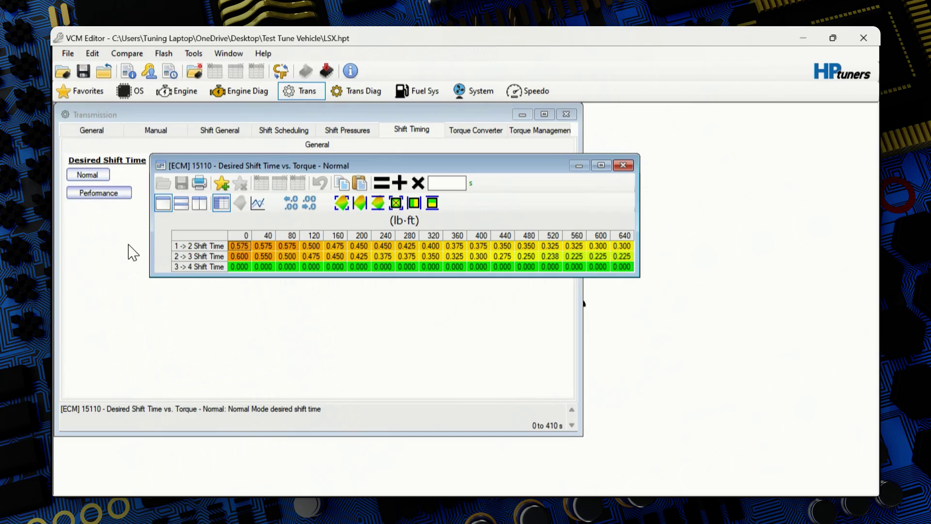
pyautogui.press('Tab')
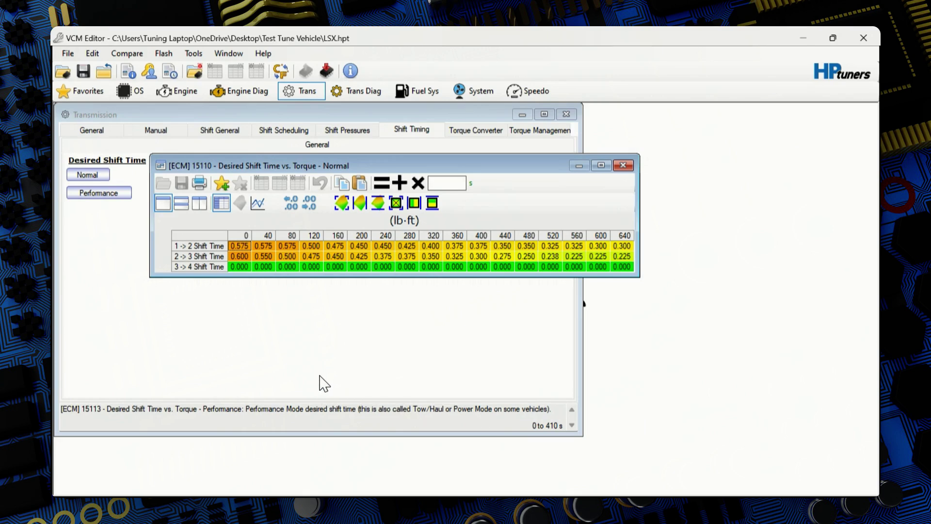
pyautogui.press('Down')
pyautogui.hotkey('shift', 'Up')
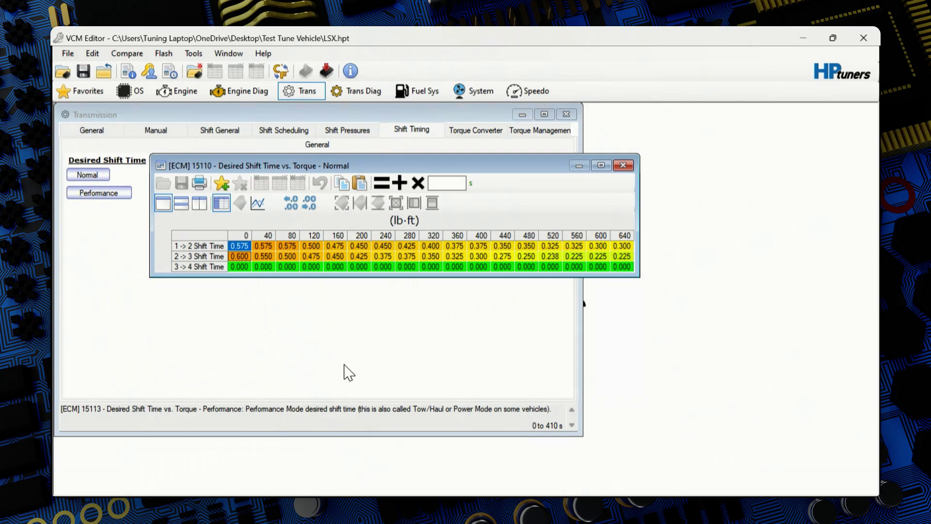
pyautogui.write('.270')
pyautogui.press('Return')
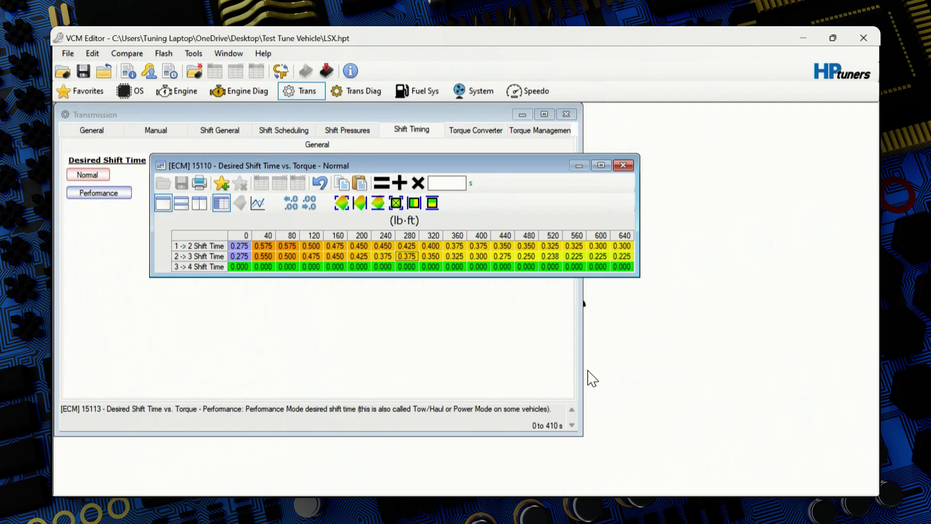
# Set the 1->2 and 2->3 shift times from 280 to 640 lb·ft to 0.225 s
pyautogui.hotkey('shift', 'Up')
pyautogui.hotkey('shift', 'Right')
pyautogui.hotkey('shift', 'Right')
pyautogui.hotkey('shift', 'Right')
pyautogui.hotkey('shift', 'Right')
pyautogui.hotkey('shift', 'Right')
pyautogui.hotkey('shift', 'Right')
pyautogui.hotkey('shift', 'Right')
pyautogui.hotkey('shift', 'Right')
pyautogui.hotkey('shift', 'Right')
pyautogui.write('.000')
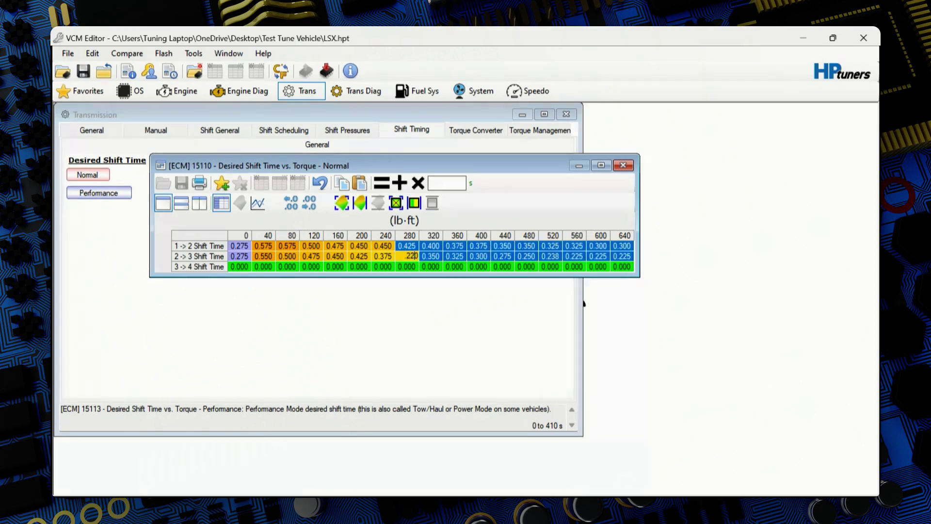
pyautogui.press('Return')
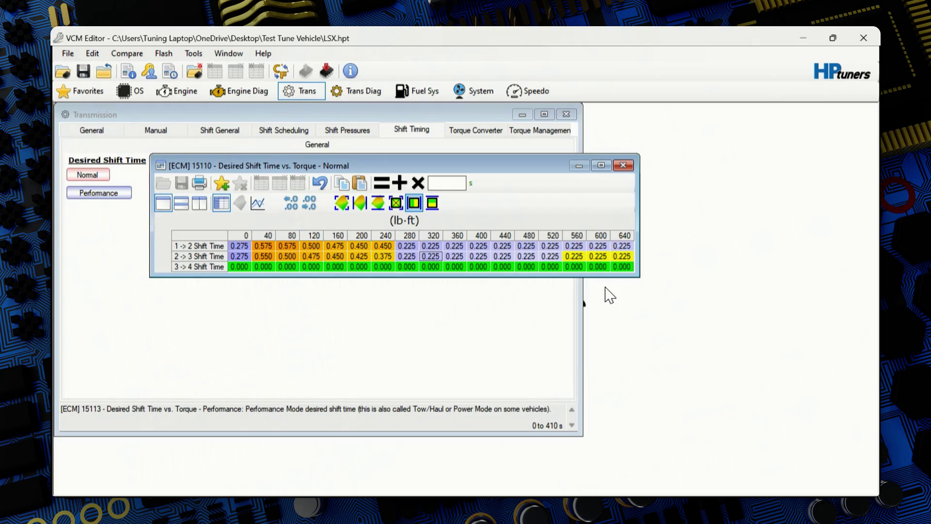
# Interpolate the 0–280 lb·ft shift times from 0.275 to 0.225 s and close the table
pyautogui.press('Left')
pyautogui.hotkey('shift', 'Up')
pyautogui.hotkey('shift', 'Left')
pyautogui.hotkey('shift', 'Left')
pyautogui.hotkey('shift', 'Left')
pyautogui.hotkey('shift', 'Left')
pyautogui.hotkey('shift', 'Left')
pyautogui.hotkey('shift', 'Left')
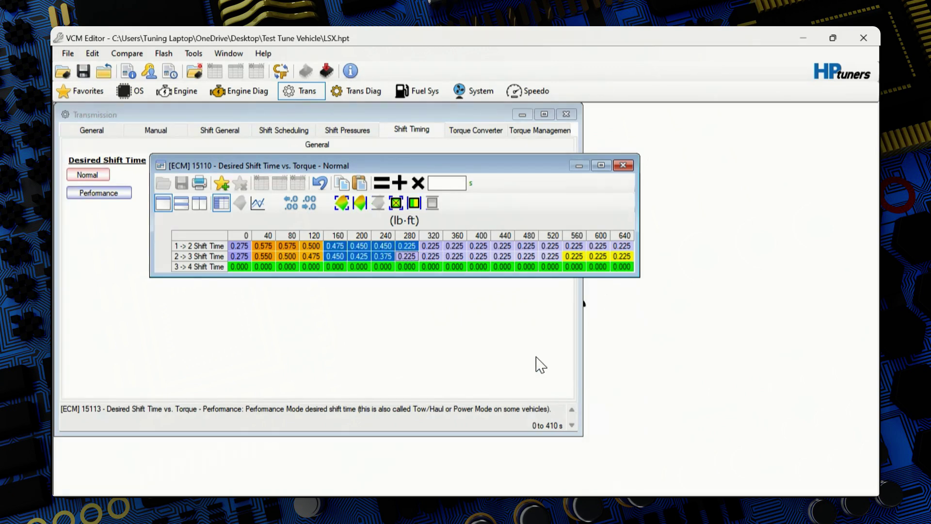
pyautogui.hotkey('shift', 'Left')
pyautogui.press('h')
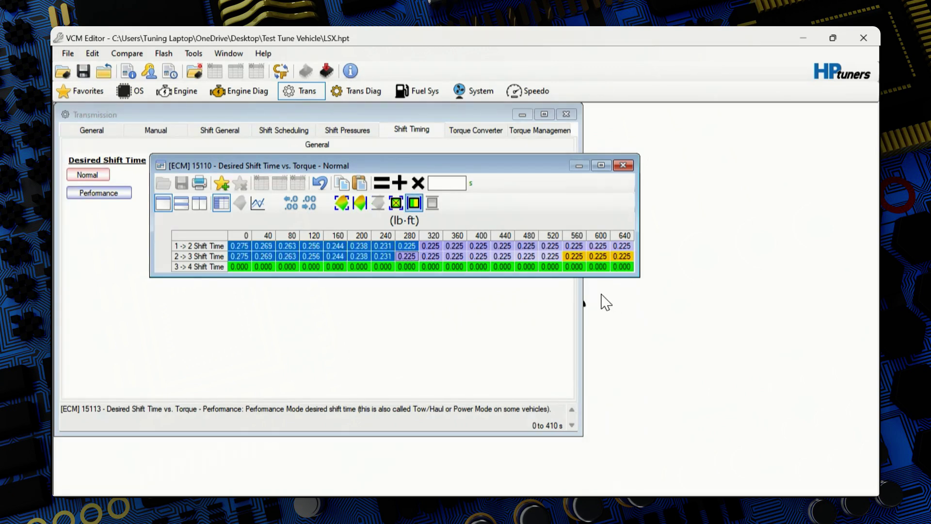
pyautogui.press('Escape')
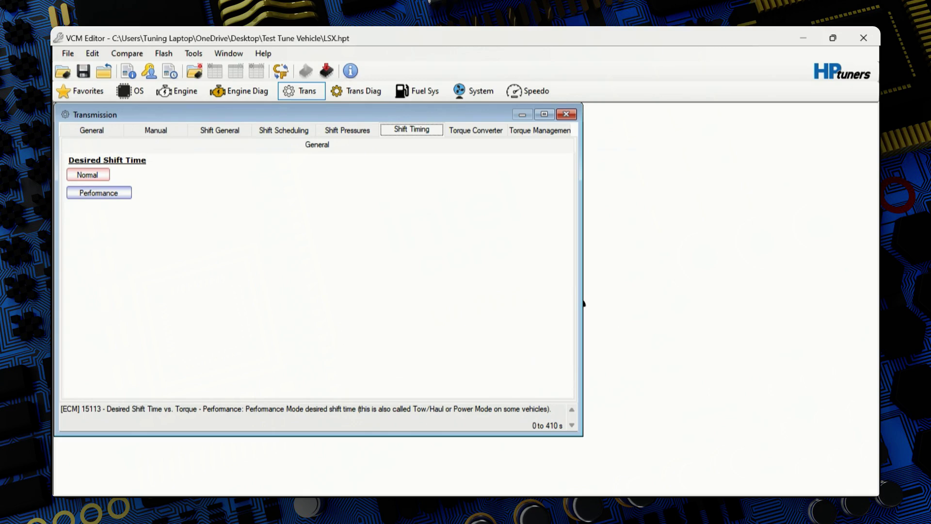
pyautogui.press('Return')
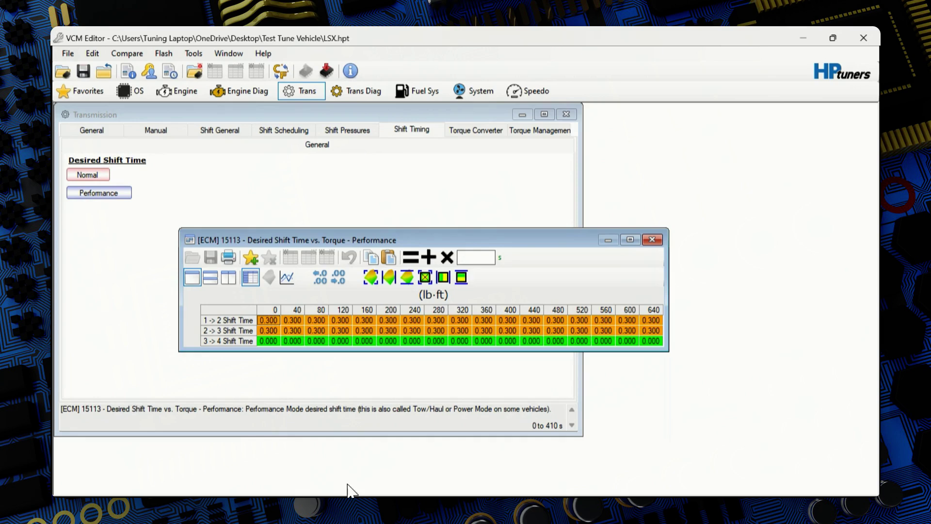
# Set all Performance 1->2 and 2->3 desired shift times to 0.225 s and close the table
pyautogui.moveTo(231, 331); pyautogui.dragTo(237, 320)
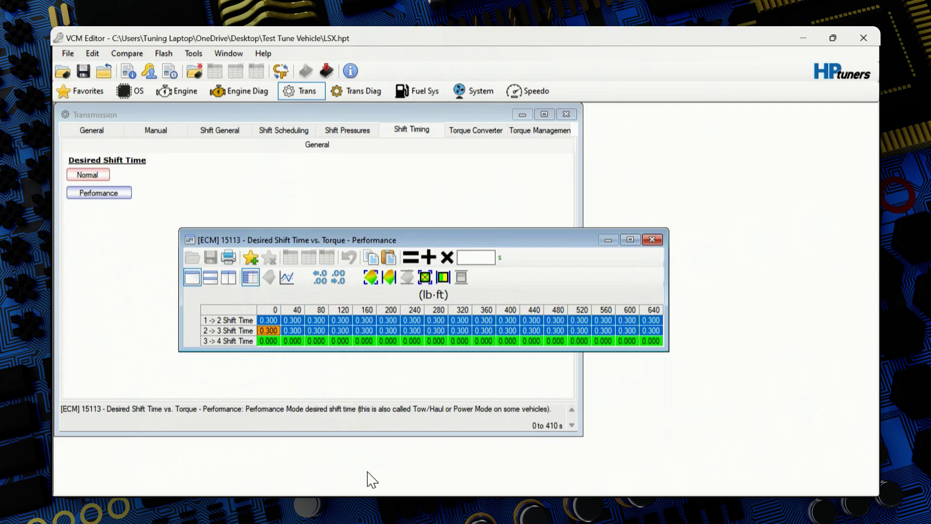
pyautogui.write('.225')
pyautogui.press('Return')
pyautogui.press('Escape')
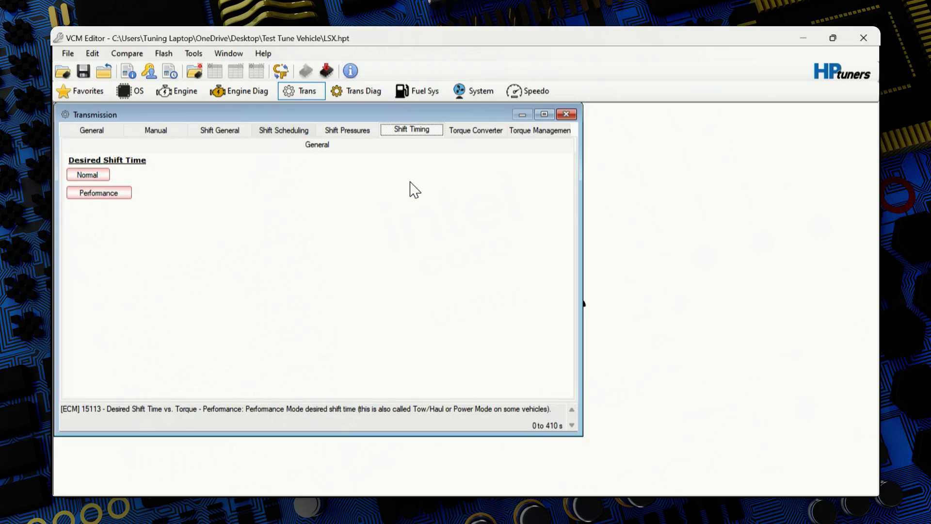
# Enter Normal WOT shift RPMs of 5,900, 5,800 and 5,700 for 1->2, 2->3 and 3->4
pyautogui.click(283, 130)
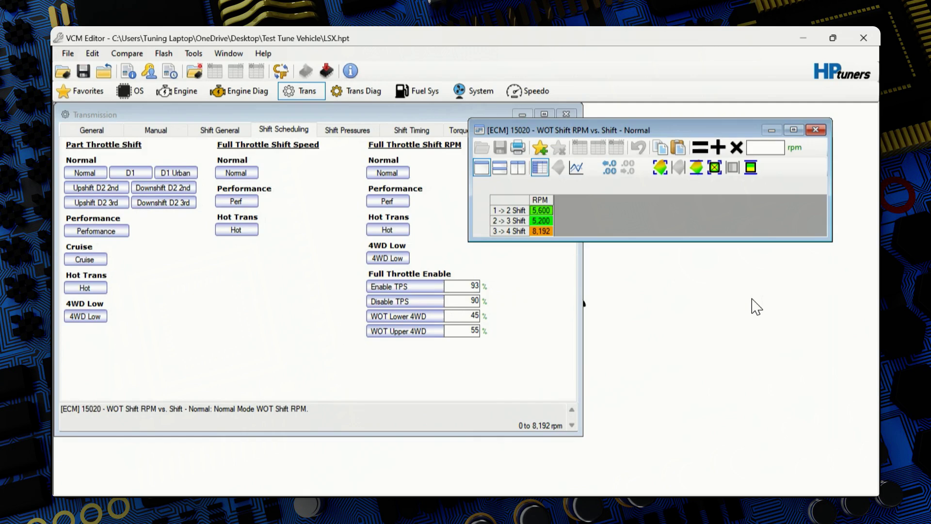
pyautogui.write('5900')
pyautogui.press('Return')
pyautogui.write('5800')
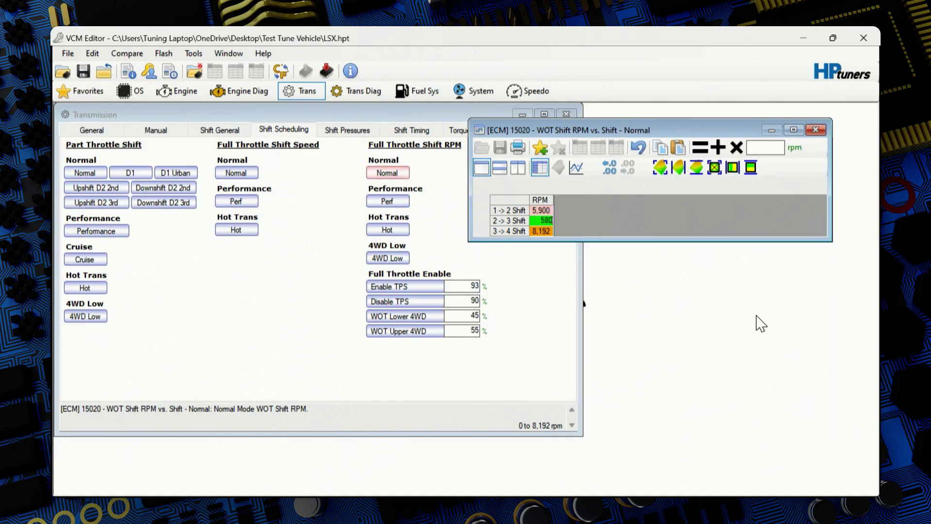
pyautogui.press('Return')
pyautogui.write('5700')
pyautogui.press('Return')
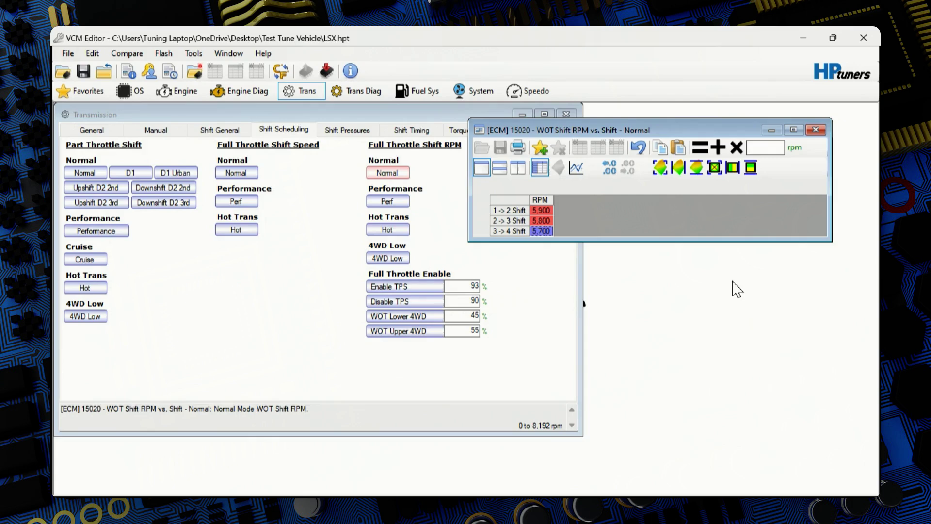
# Copy those RPMs into the Performance WOT shift RPM table and close both tables
pyautogui.hotkey('shift', 'Up')
pyautogui.hotkey('ctrl', 'c')
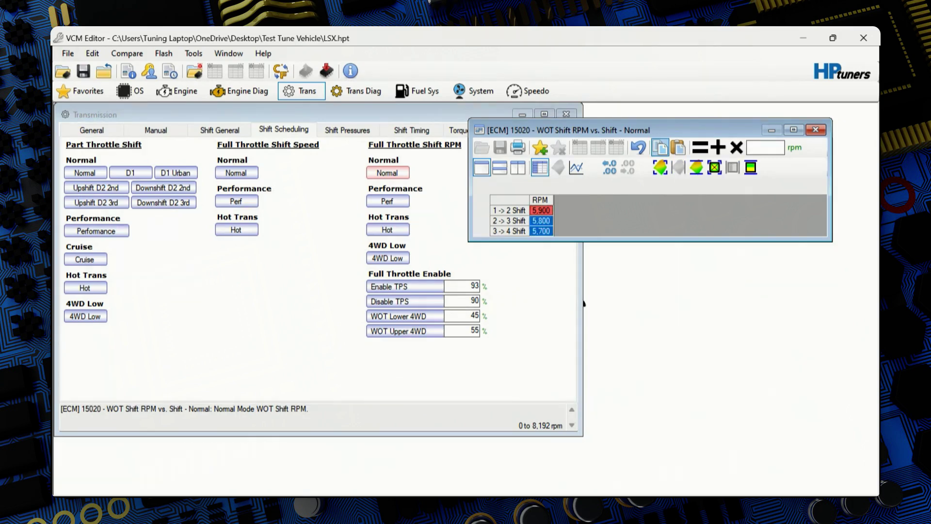
pyautogui.click(816, 130)
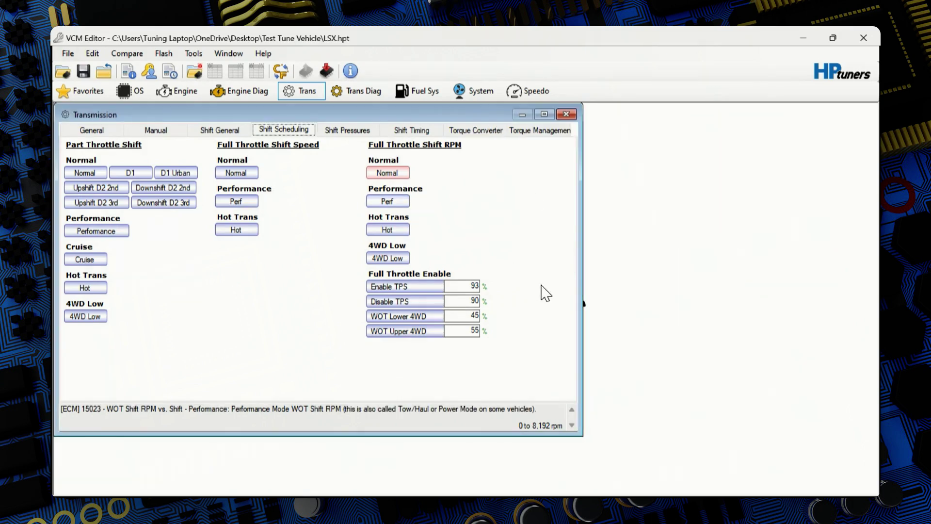
pyautogui.click(387, 200)
pyautogui.click(95, 200)
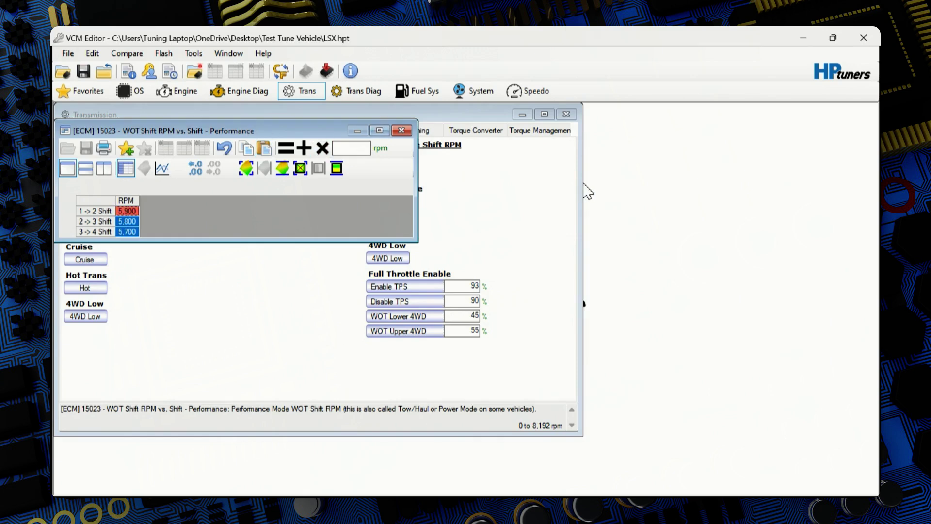
pyautogui.click(401, 130)
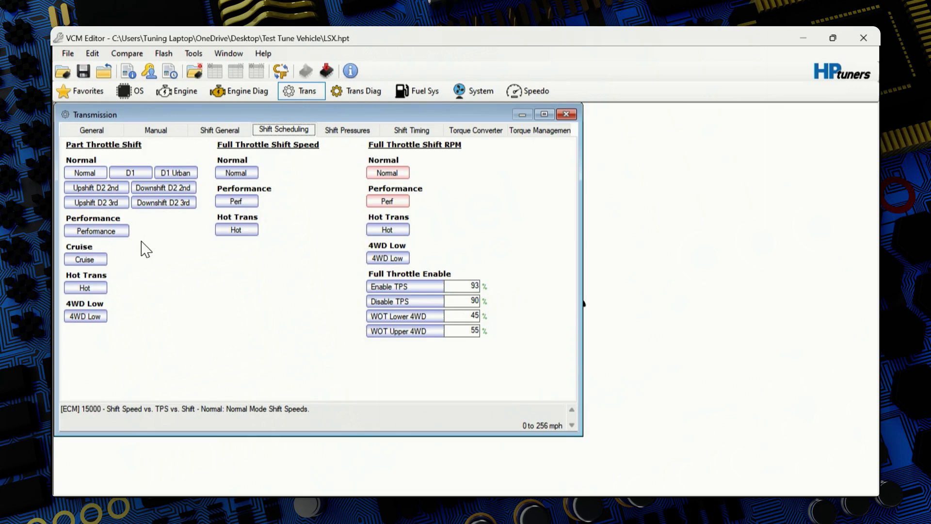
# Add 2 mph to the Normal part-throttle shift speeds across the 6–62% throttle columns
pyautogui.click(85, 173)
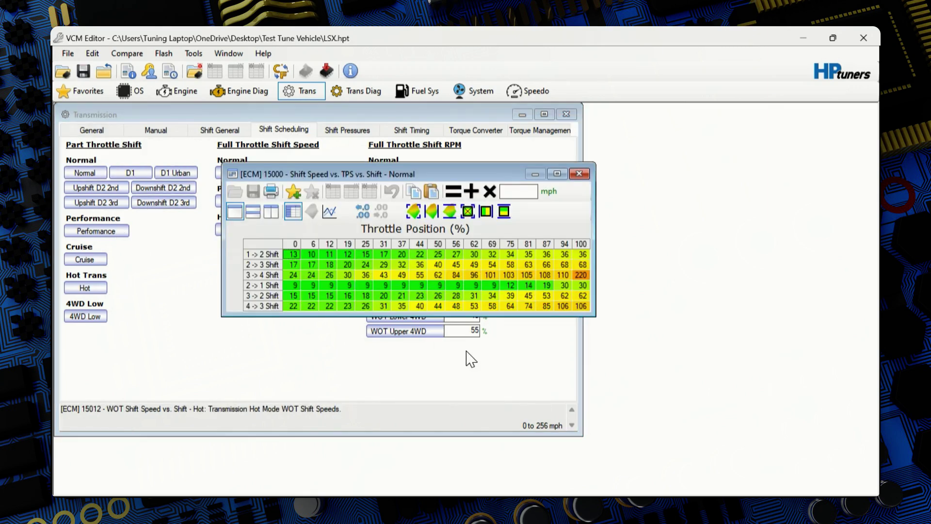
pyautogui.click(312, 244)
pyautogui.hotkey('shift', 'Right')
pyautogui.hotkey('shift', 'Right')
pyautogui.hotkey('shift', 'Right')
pyautogui.hotkey('shift', 'Right')
pyautogui.hotkey('shift', 'Right')
pyautogui.hotkey('shift', 'Right')
pyautogui.hotkey('shift', 'Right')
pyautogui.hotkey('shift', 'Right')
pyautogui.hotkey('shift', 'Right')
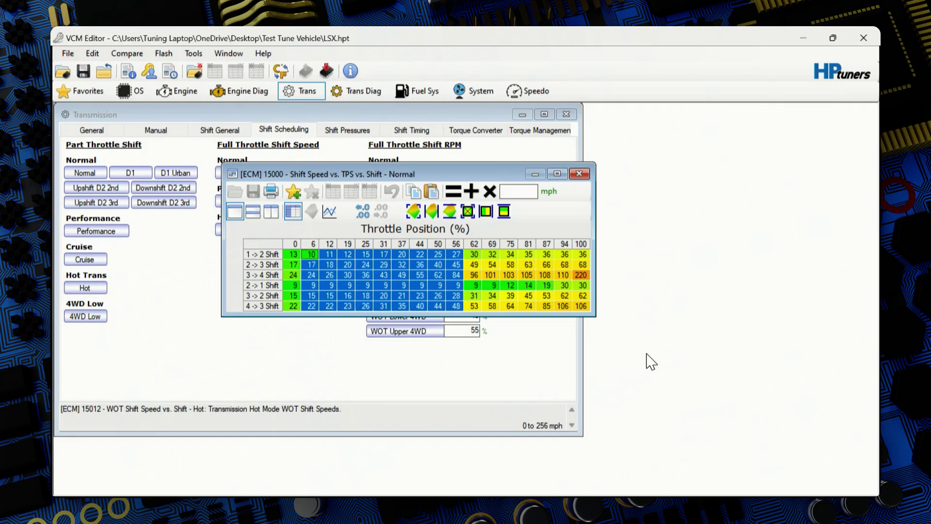
pyautogui.click(517, 191)
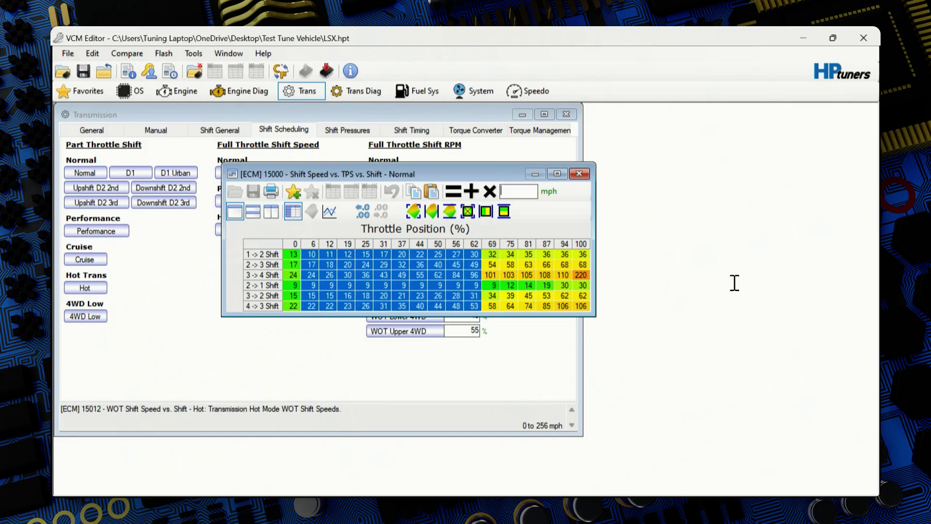
pyautogui.write('2')
pyautogui.click(471, 191)
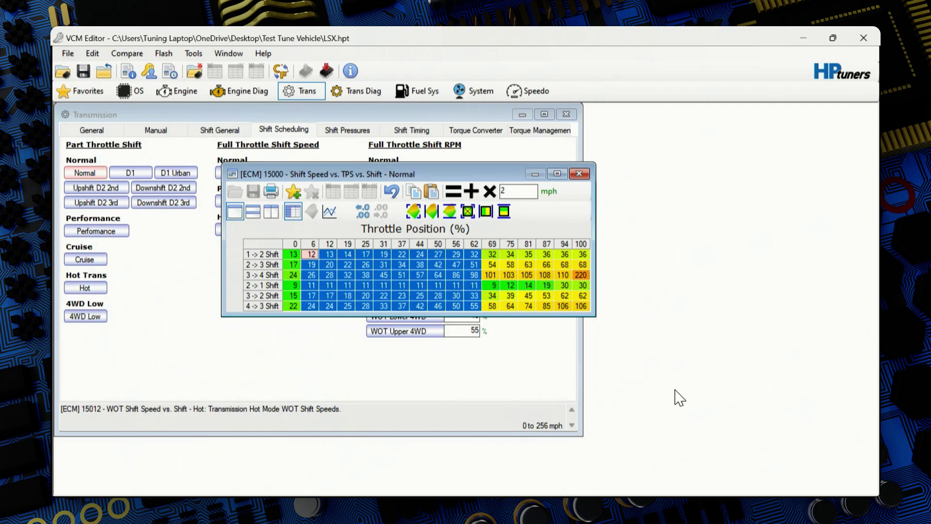
pyautogui.click(472, 275)
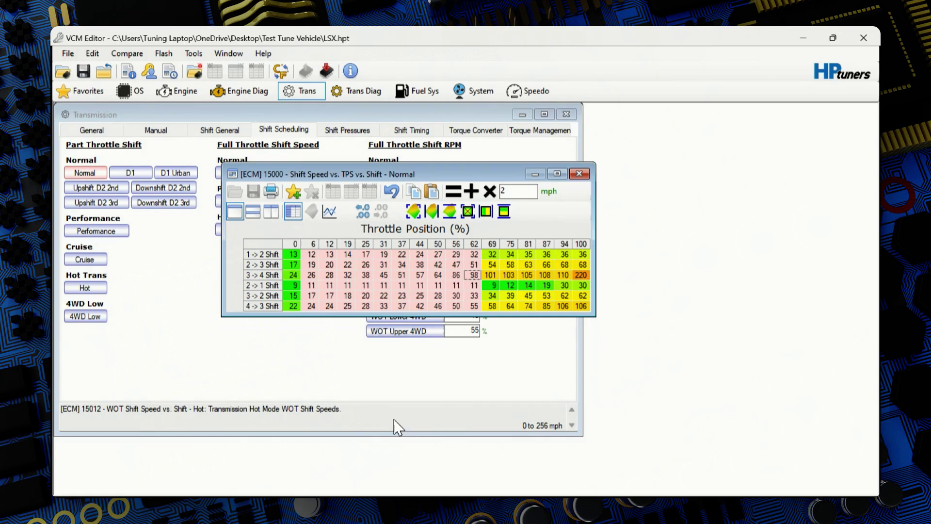
# Raise the 2->1 shift speed at 69% throttle by 2 mph to 11 mph
pyautogui.press('Down')
pyautogui.press('Right')
pyautogui.press('+')
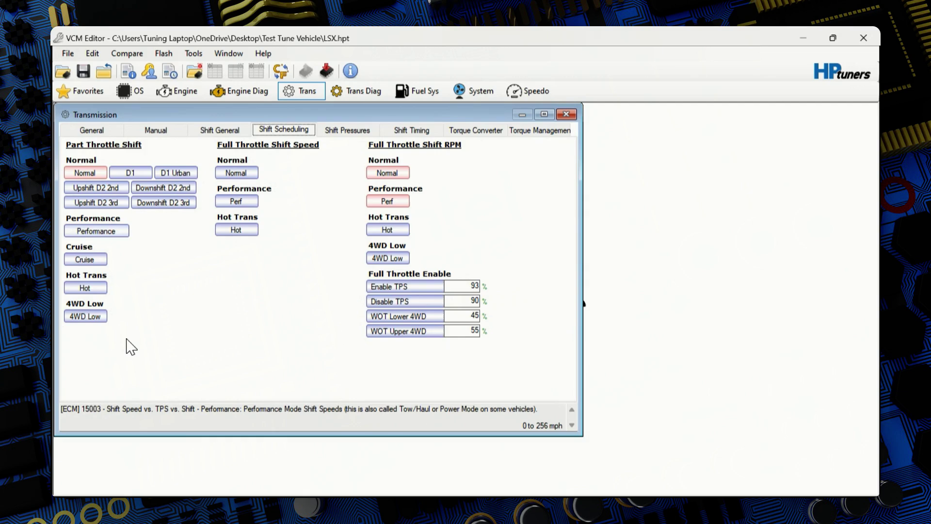
# Look over the Normal WOT and Performance shift speed tables, closing each without changes
pyautogui.click(236, 173)
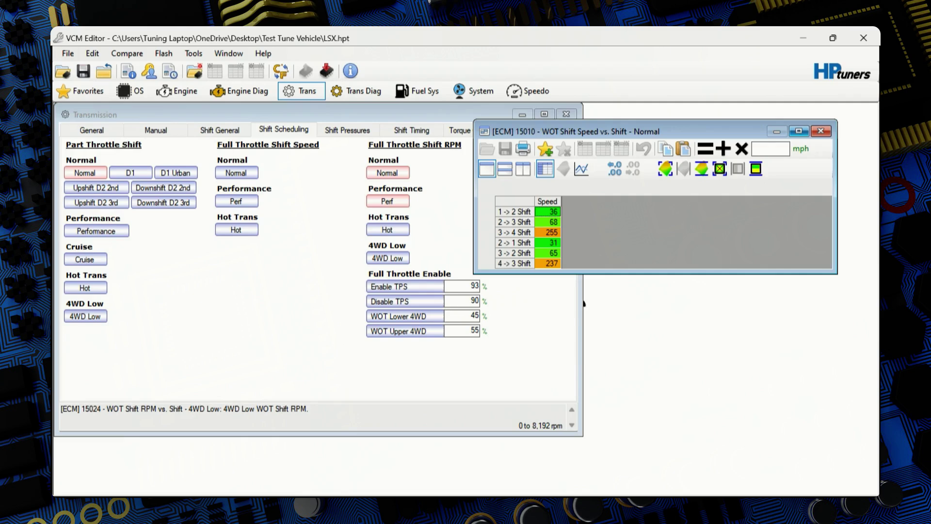
pyautogui.click(820, 131)
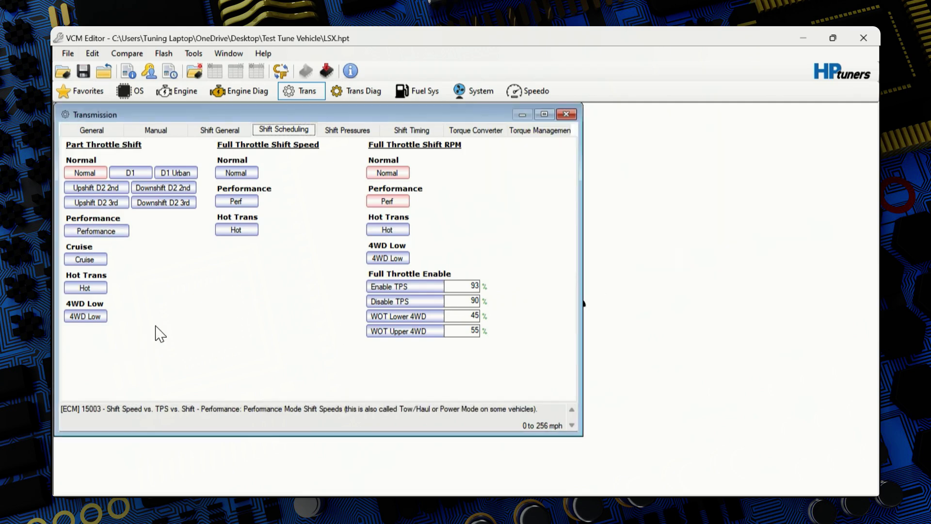
pyautogui.click(96, 231)
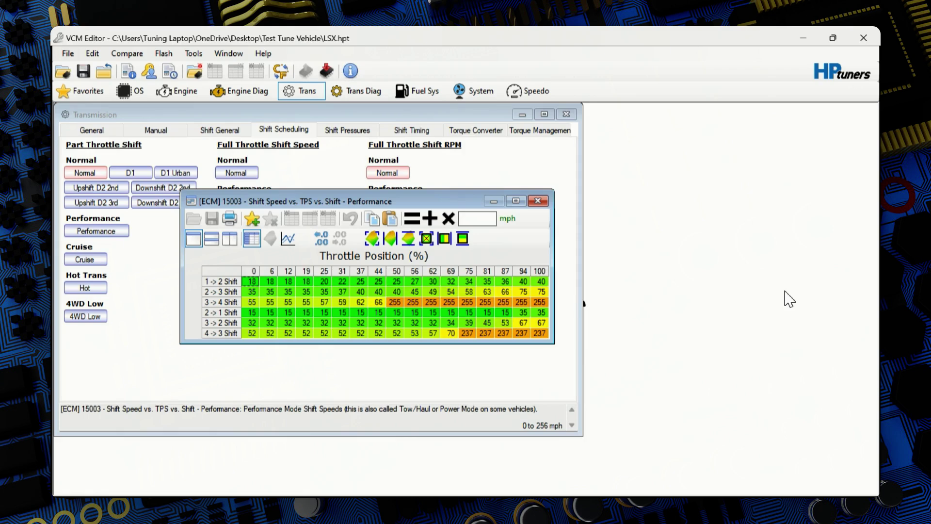
pyautogui.press('Escape')
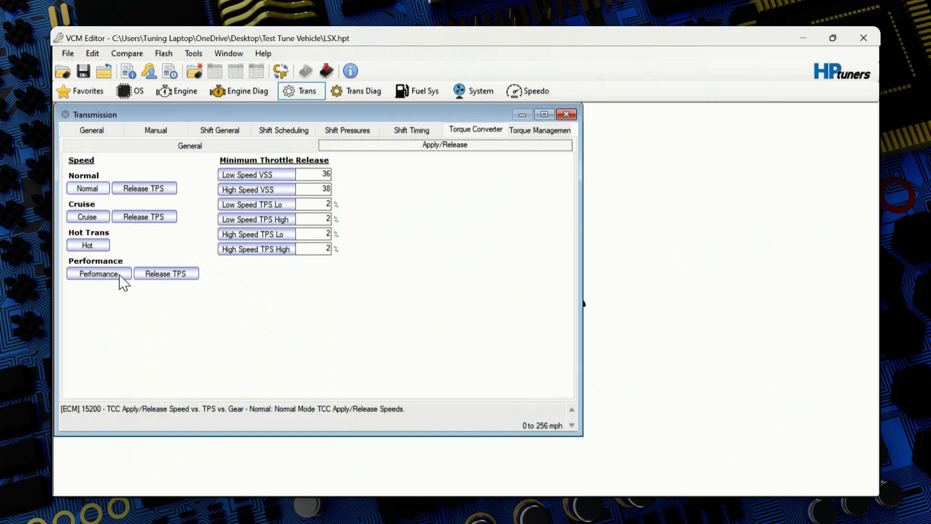
# In the Normal TCC apply/release table, fill the entire 3rd Apply row with 256
pyautogui.press('Return')
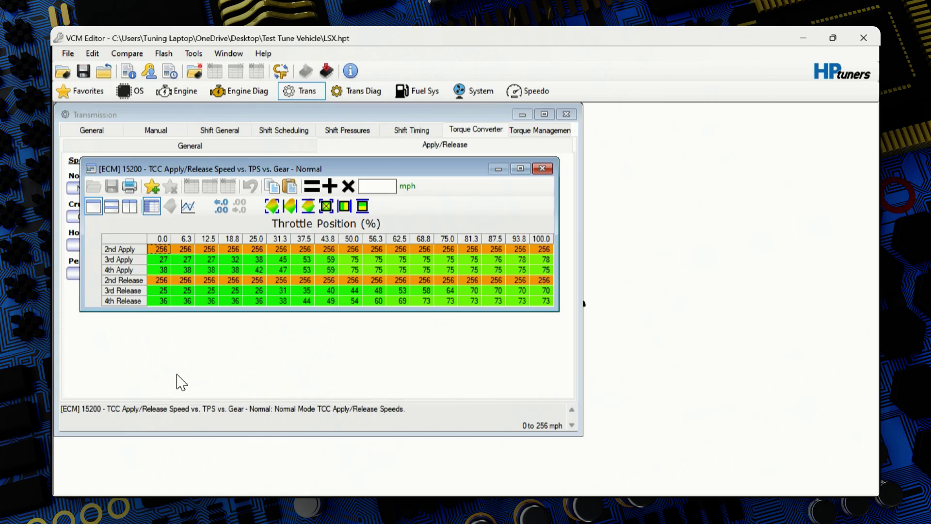
pyautogui.press('Down')
pyautogui.hotkey('shift', 'End')
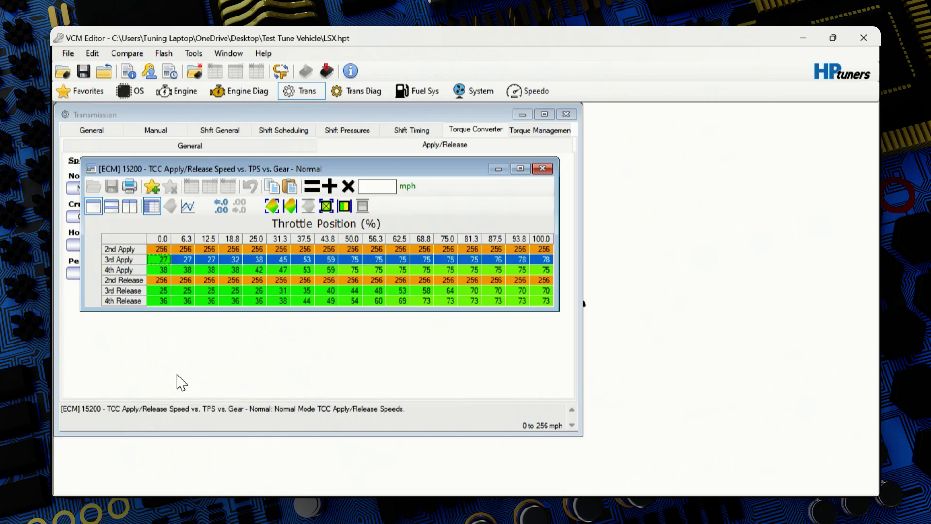
pyautogui.write('256')
pyautogui.press('Return')
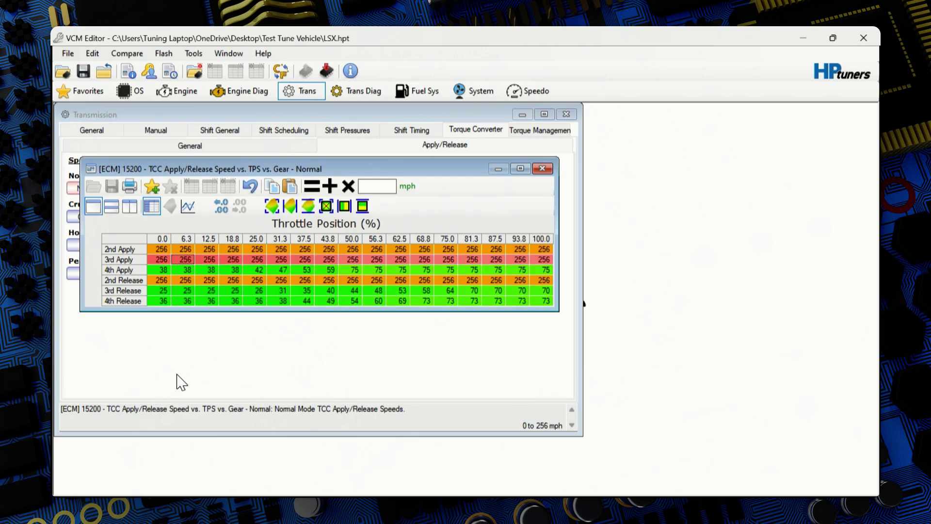
# Set 4th Apply to 256 for 56.3–100% throttle and 55 for 0–50%
pyautogui.click(375, 270)
pyautogui.hotkey('shift', 'Right')
pyautogui.hotkey('shift', 'Right')
pyautogui.hotkey('shift', 'Right')
pyautogui.hotkey('shift', 'Right')
pyautogui.hotkey('shift', 'Right')
pyautogui.hotkey('shift', 'Right')
pyautogui.hotkey('shift', 'Right')
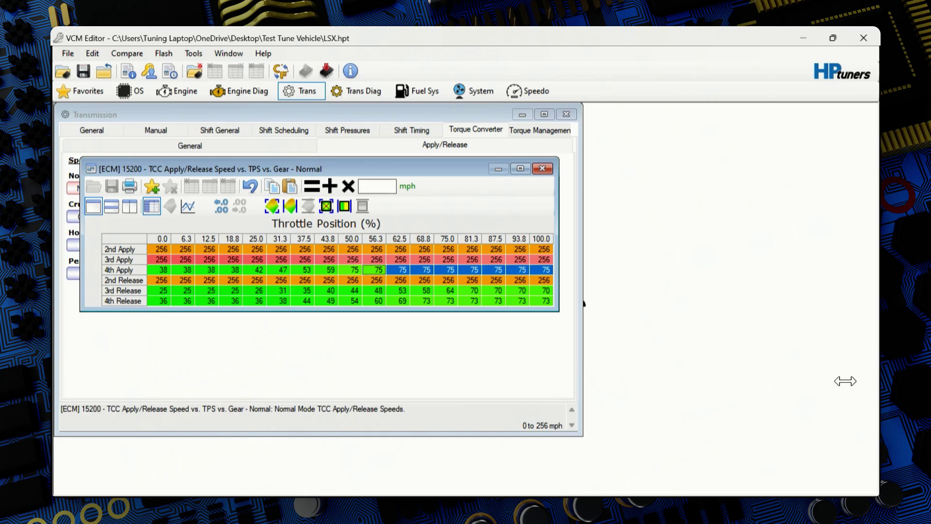
pyautogui.write('256')
pyautogui.press('Return')
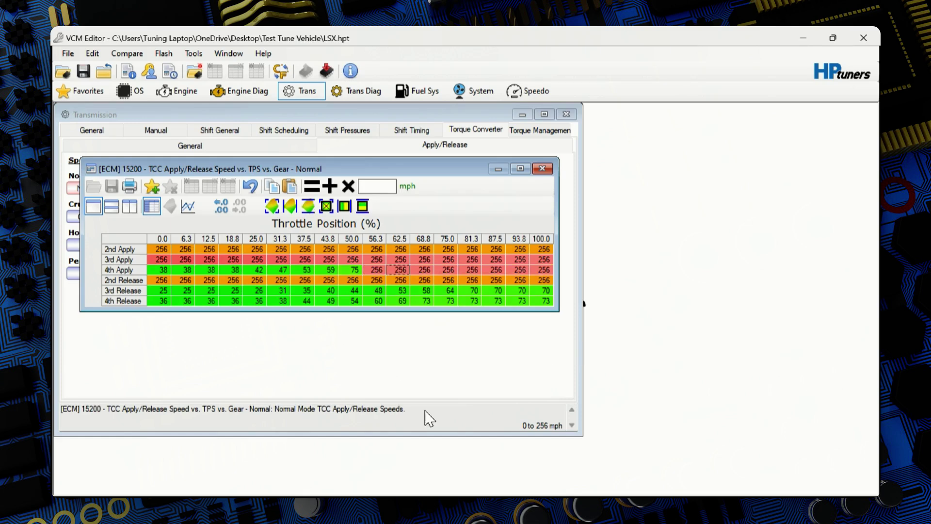
pyautogui.press('Home')
pyautogui.hotkey('shift', 'Right')
pyautogui.hotkey('shift', 'Right')
pyautogui.hotkey('shift', 'Right')
pyautogui.hotkey('shift', 'Right')
pyautogui.hotkey('shift', 'Right')
pyautogui.hotkey('shift', 'Right')
pyautogui.hotkey('shift', 'Right')
pyautogui.hotkey('shift', 'Right')
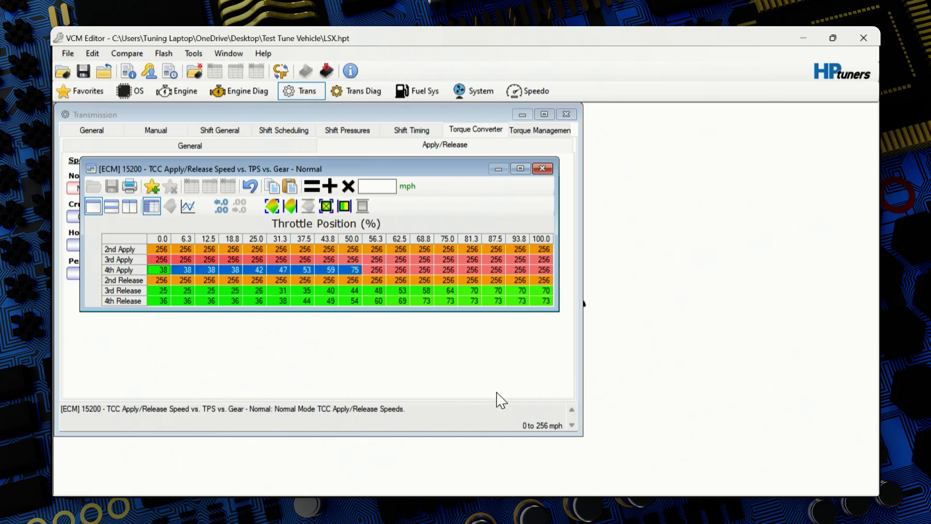
pyautogui.write('55')
pyautogui.press('Return')
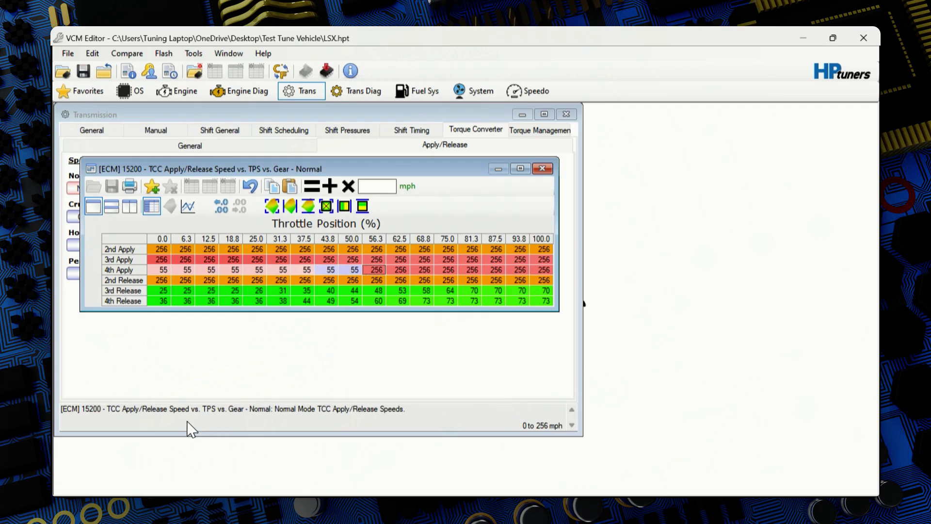
# Fill the entire 3rd Release row with 254
pyautogui.click(131, 290)
pyautogui.write('254')
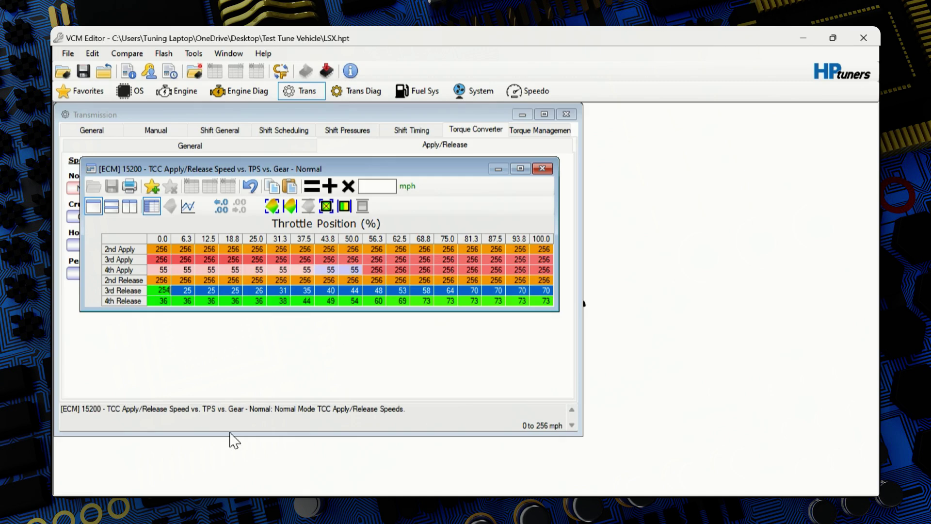
pyautogui.press('Return')
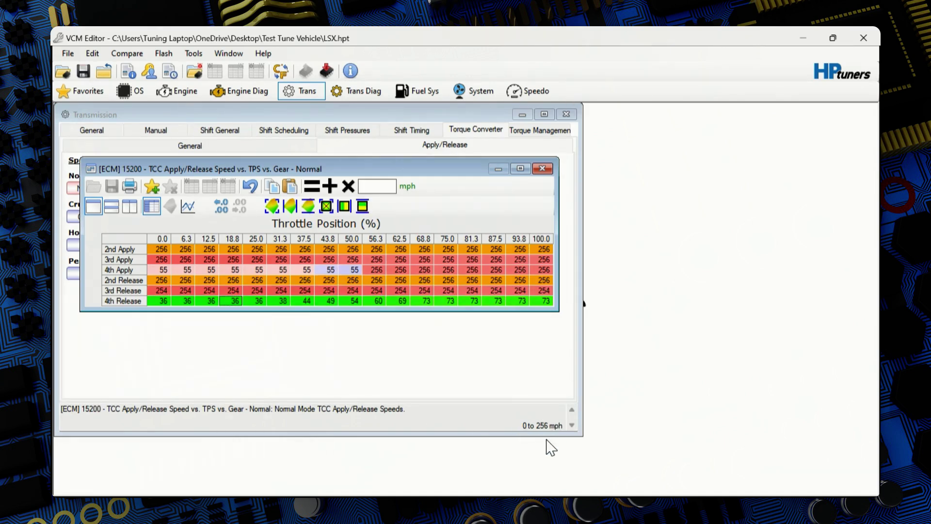
# Set 4th Release to 254 for 56.3–100% throttle and 53 for 0–50%
pyautogui.moveTo(374, 301)
pyautogui.mouseDown()
pyautogui.moveTo(448, 292)
pyautogui.moveTo(539, 292)
pyautogui.moveTo(541, 300)
pyautogui.mouseUp()
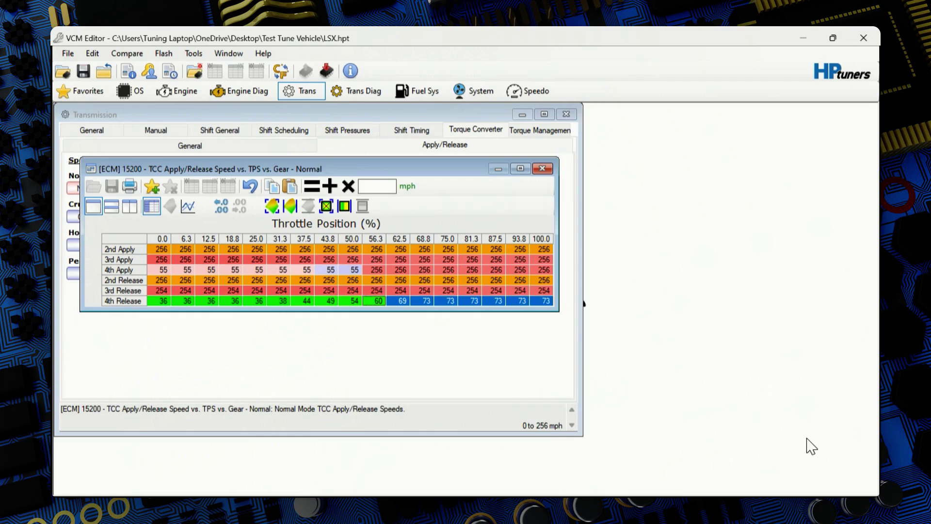
pyautogui.write('254')
pyautogui.press('Return')
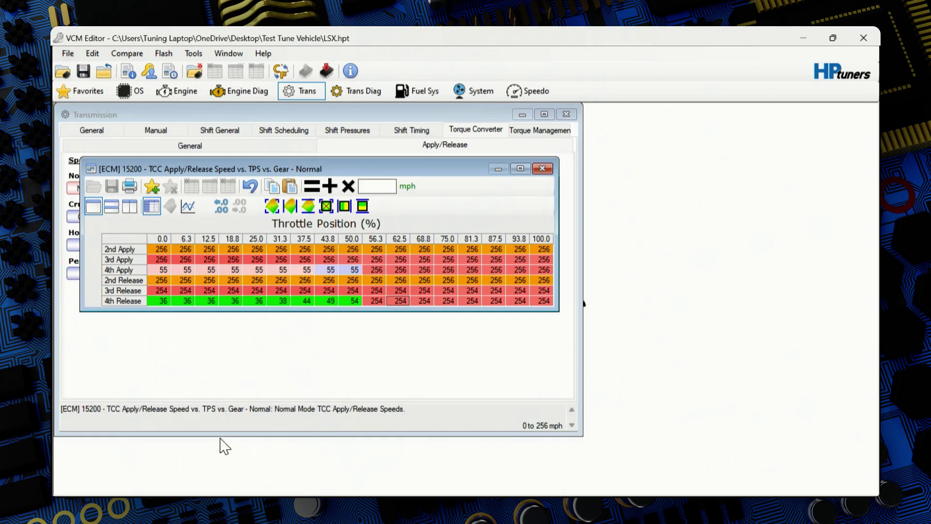
pyautogui.moveTo(164, 301); pyautogui.dragTo(353, 301)
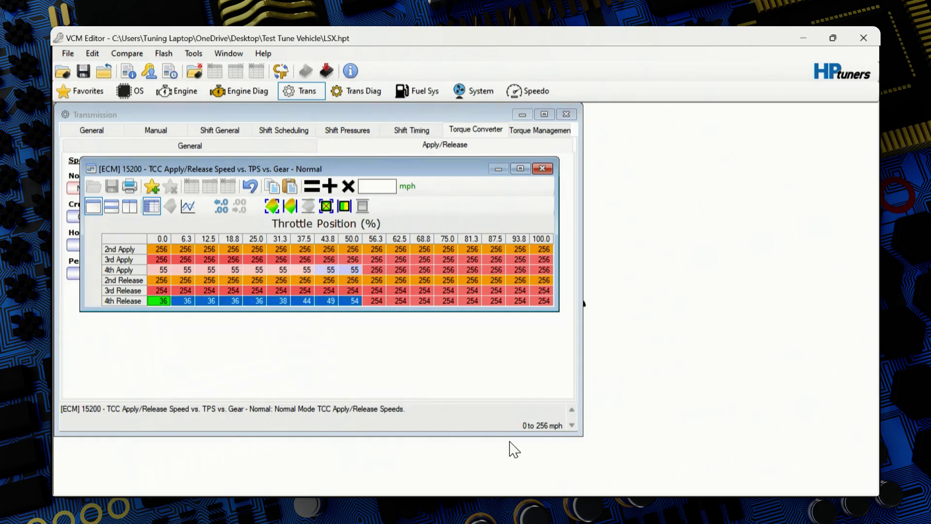
pyautogui.write('53')
pyautogui.press('Return')
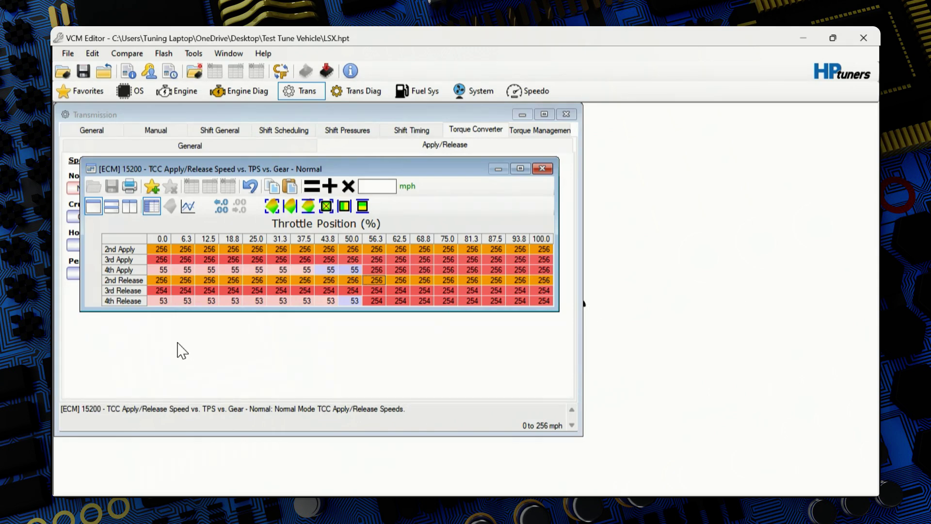
# Paste the whole Normal TCC apply/release table over the Performance TCC table
pyautogui.hotkey('ctrl', 'a')
pyautogui.hotkey('ctrl', 'c')
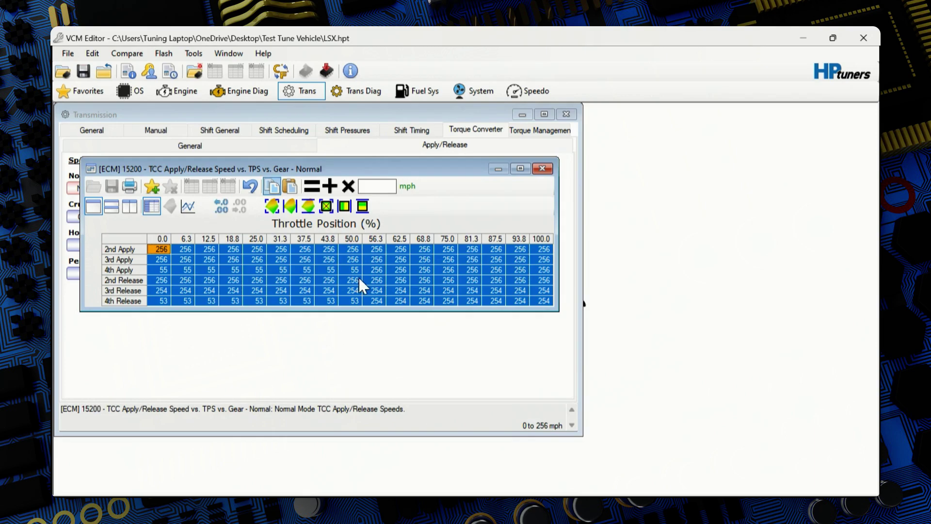
pyautogui.press('Escape')
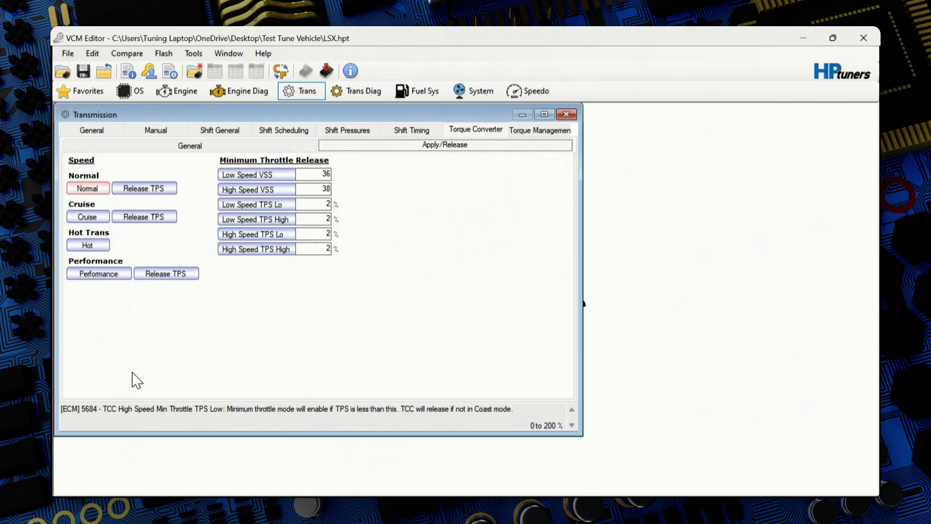
pyautogui.click(99, 273)
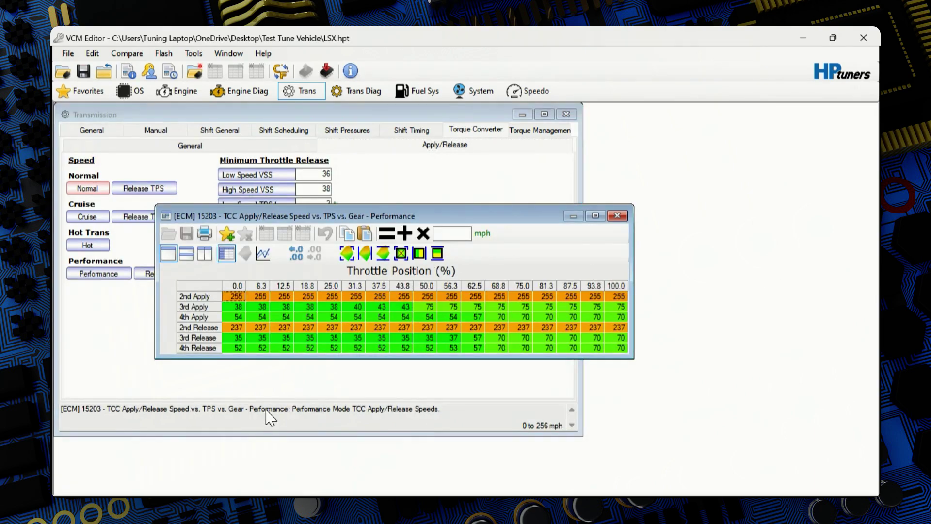
pyautogui.hotkey('ctrl', 'a')
pyautogui.hotkey('ctrl', 'v')
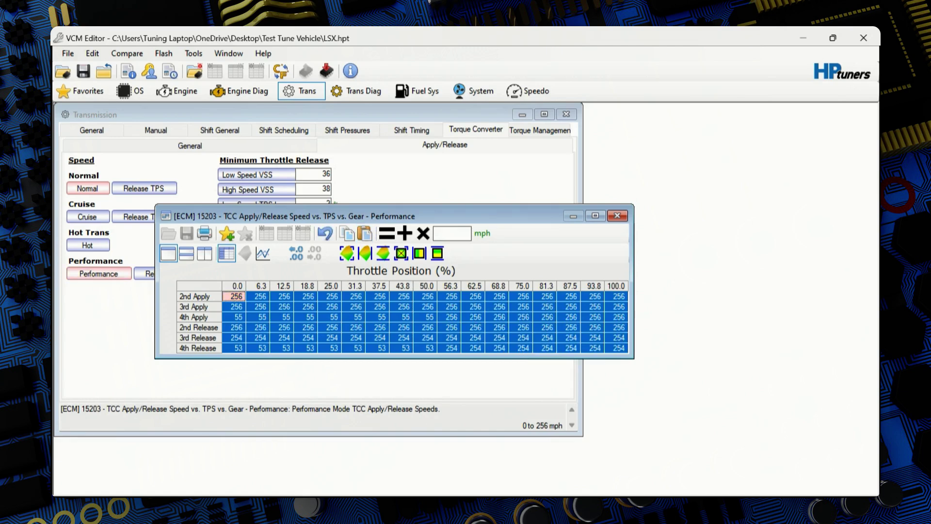
pyautogui.press('Escape')
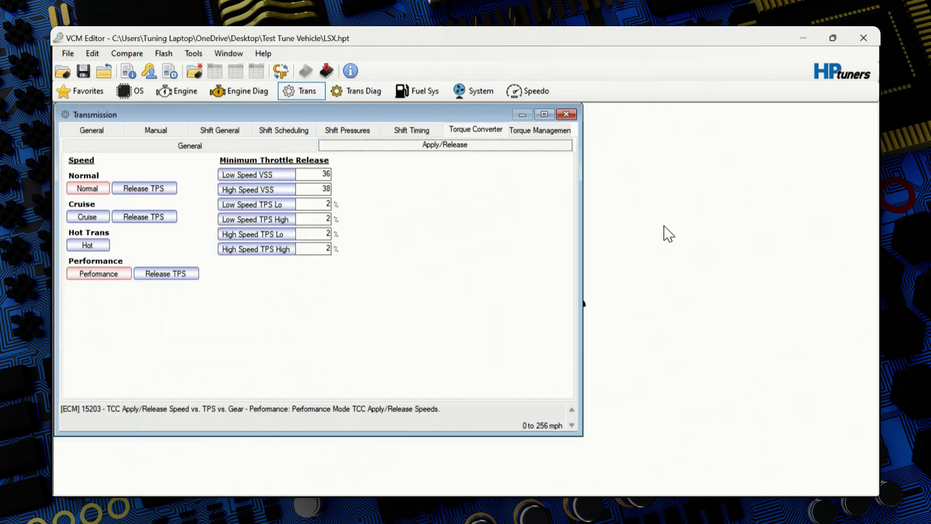